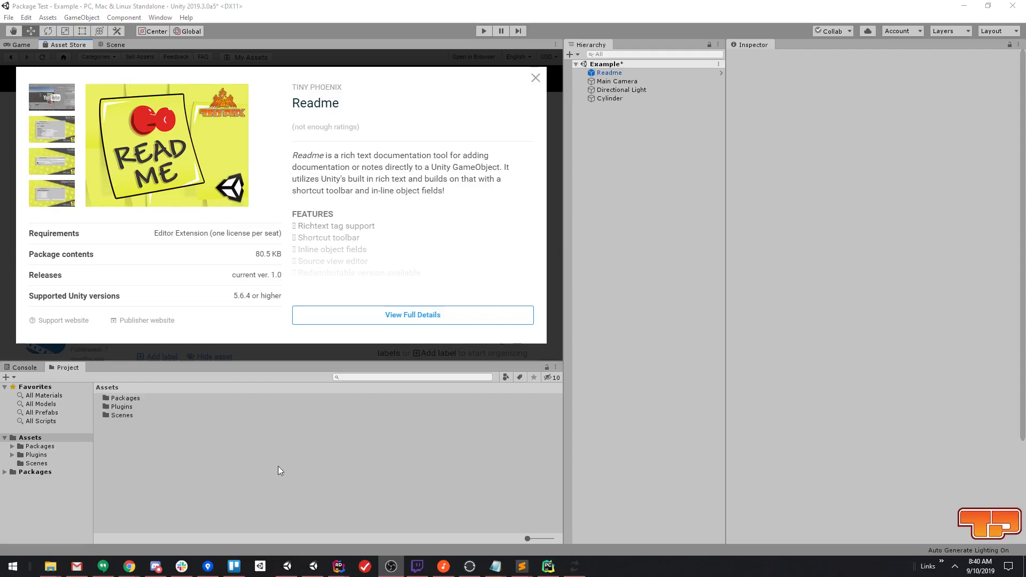
- Browse to Packages > TP > Readme > Demo and select the Example scene
double_click(123, 399)
double_click(123, 399)
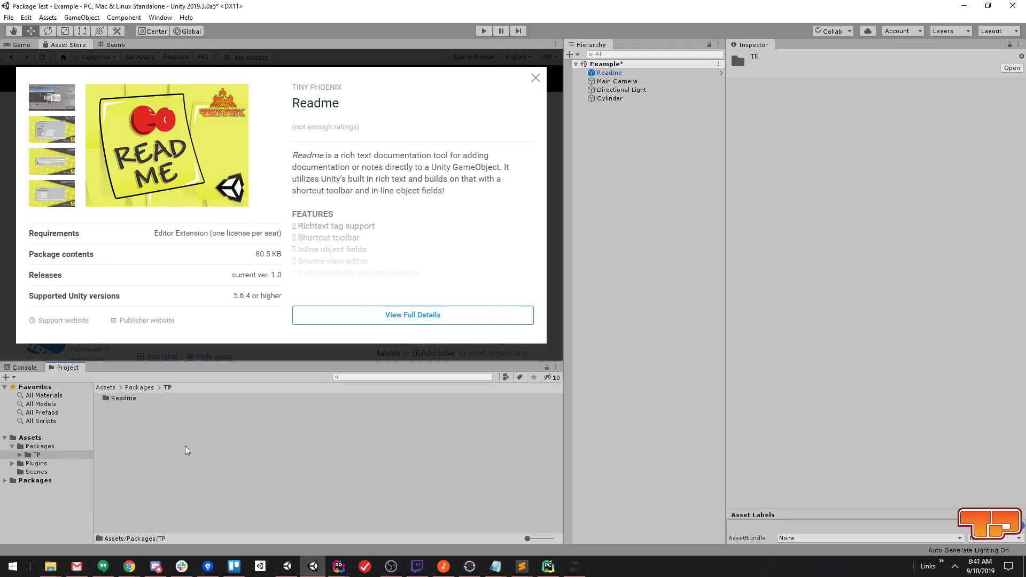
double_click(132, 400)
left_click(121, 408)
double_click(122, 409)
left_click(132, 398)
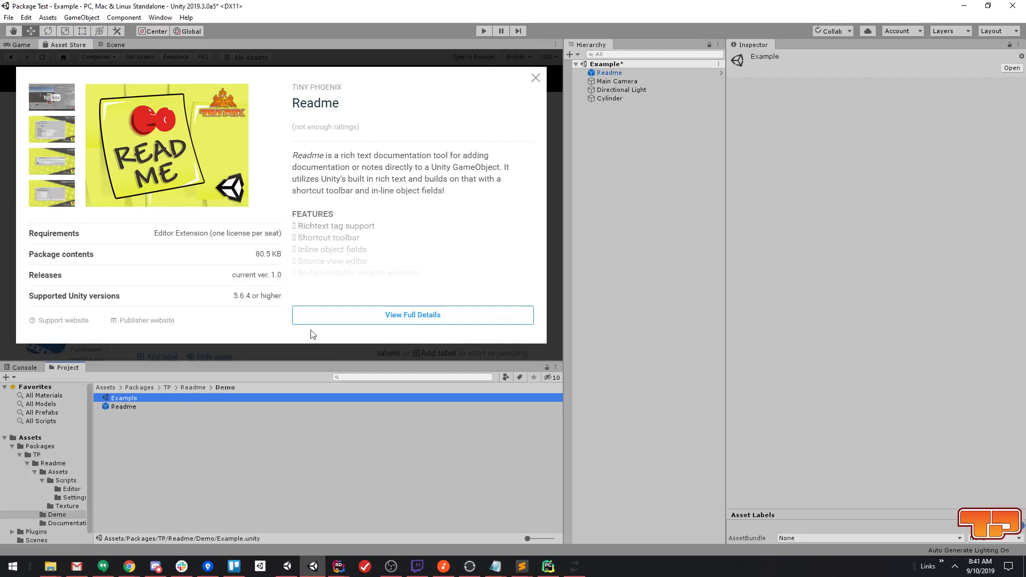
- Show the Scene view and select Main Camera, Cylinder and Readme to view their notes
left_click(111, 45)
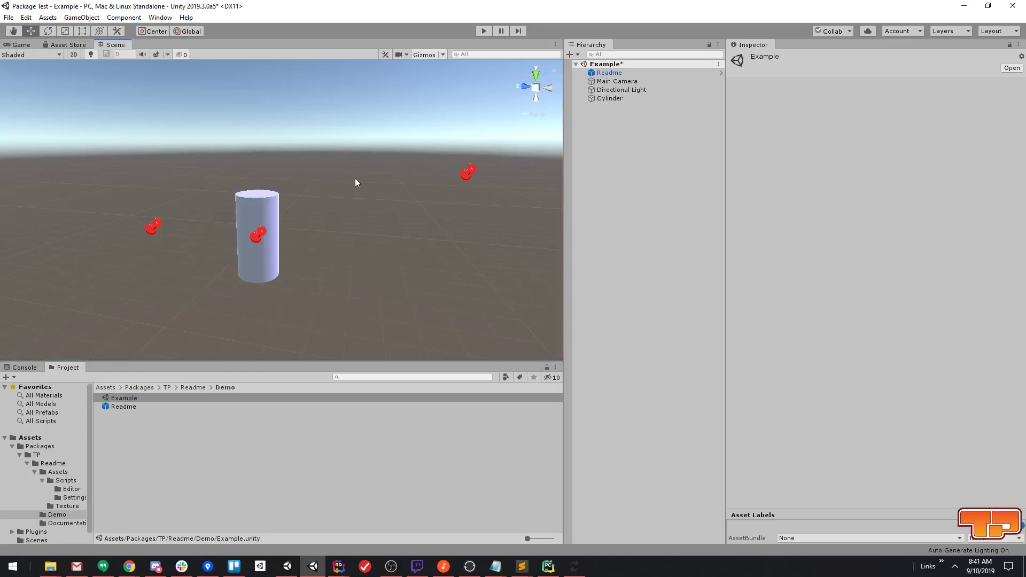
left_click(469, 174)
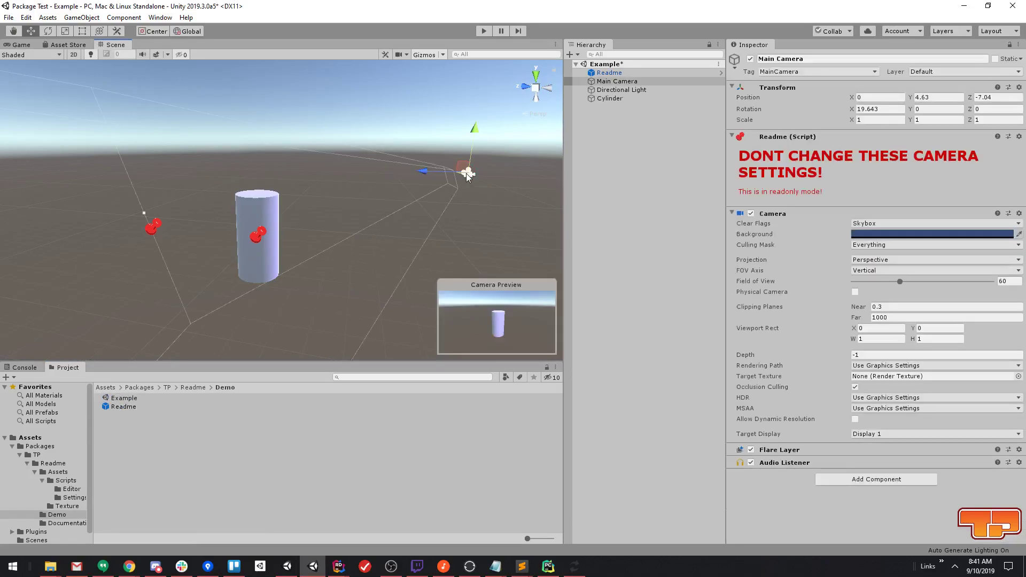
left_click(265, 231)
left_click(663, 73)
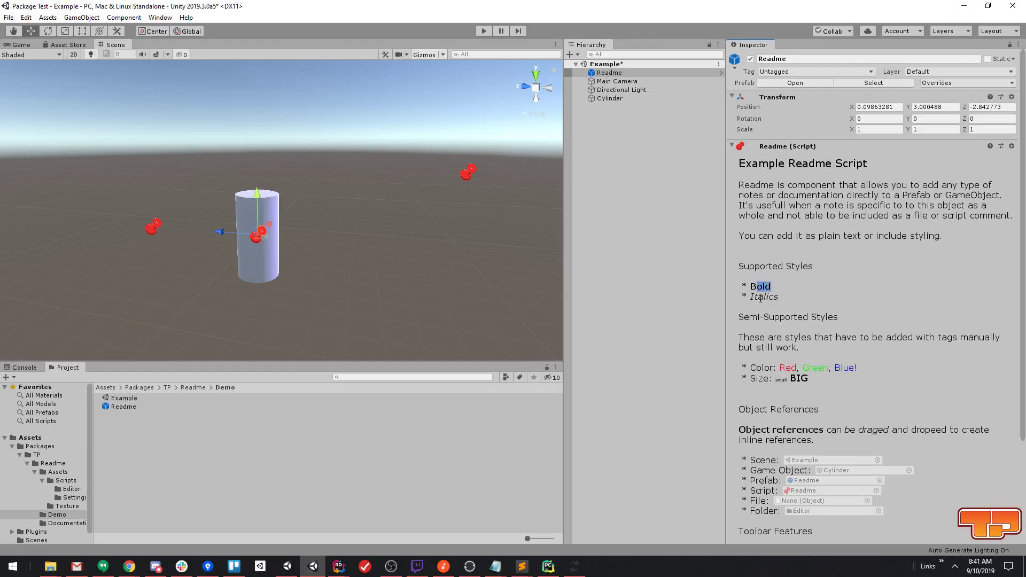
- Scroll through the Readme note and clear the text selection
left_click_drag(758, 298, 832, 272)
scroll(840, 297, "down", 3)
scroll(818, 300, "down", 1)
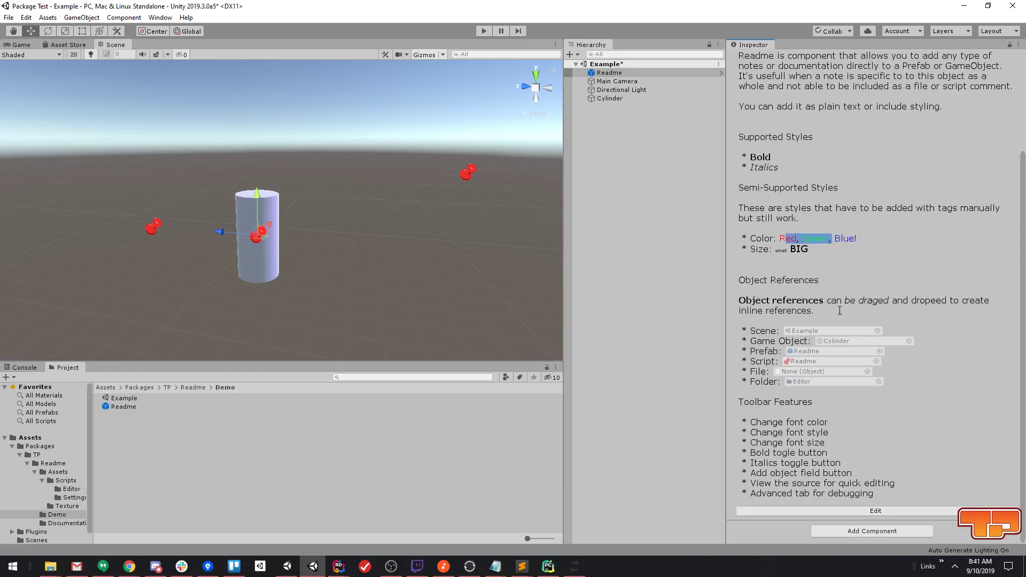
left_click(787, 324)
- Ping the note's Example scene, Cylinder, Readme prefab, Readme script and Editor folder references
left_click(813, 331)
left_click(846, 345)
left_click(844, 351)
left_click(829, 362)
left_click(821, 381)
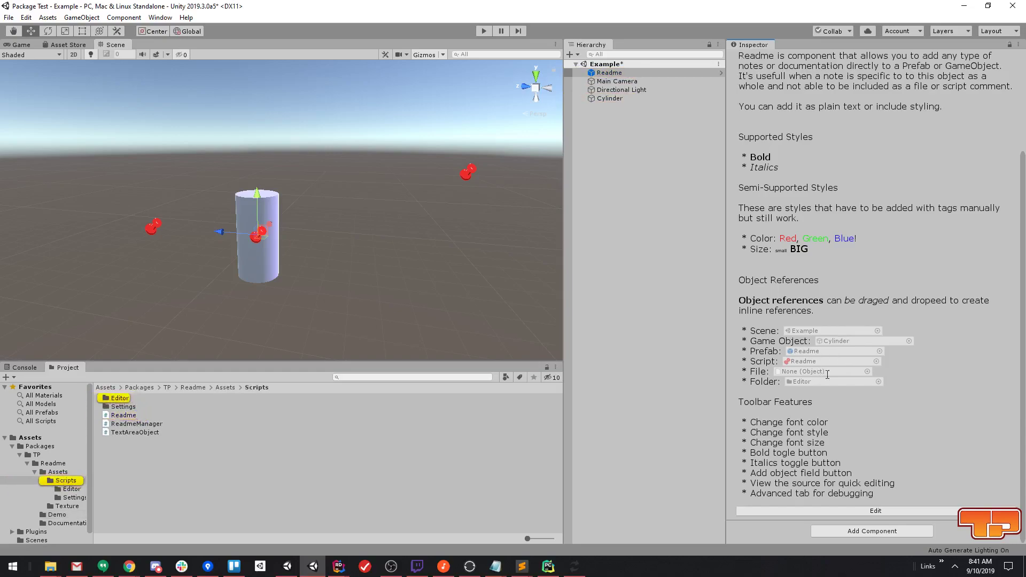
- Make the note editable and set its File reference to IconManager
left_click(890, 510)
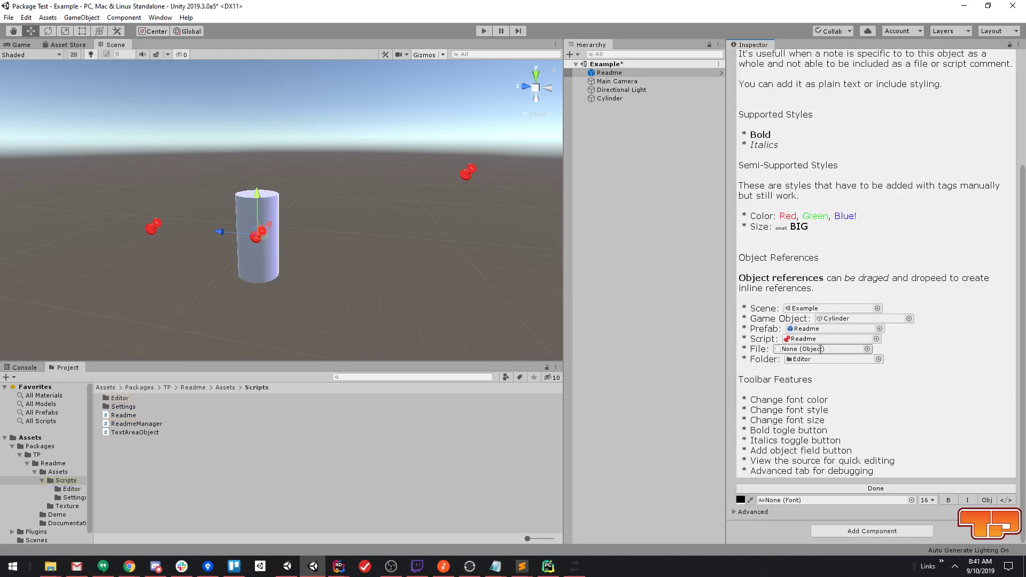
left_click(867, 349)
scroll(556, 289, "down", 3)
double_click(555, 264)
left_click(855, 349)
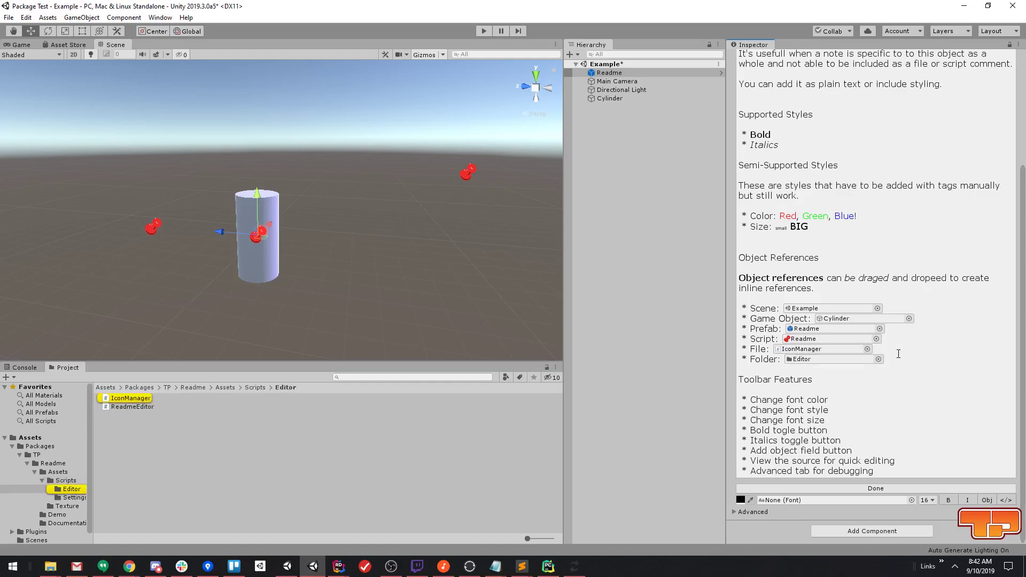
- Add a new line 'Drag and drop example' below the Folder line
left_click(911, 375)
left_click(899, 372)
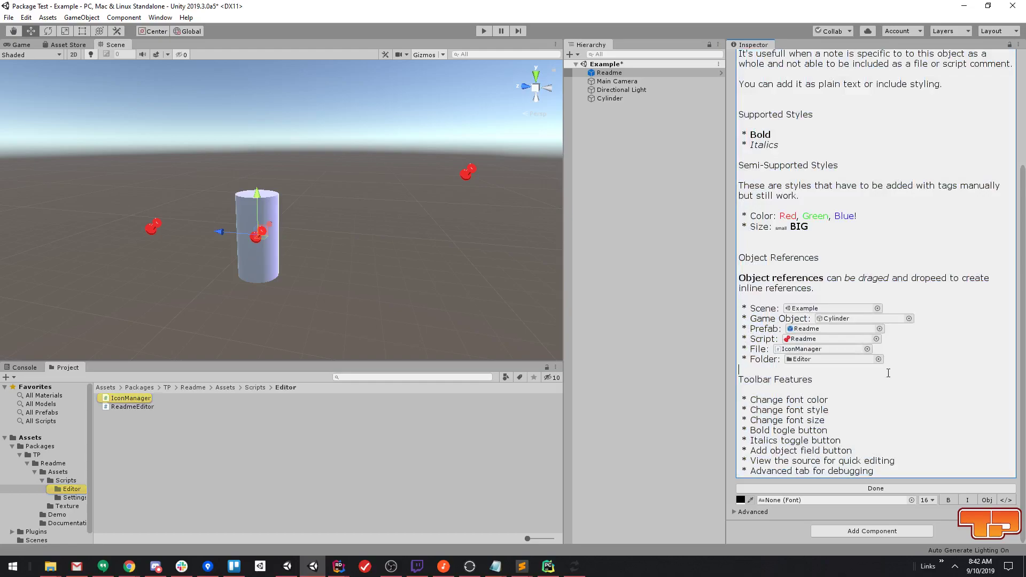
key("Return")
type("Drang and")
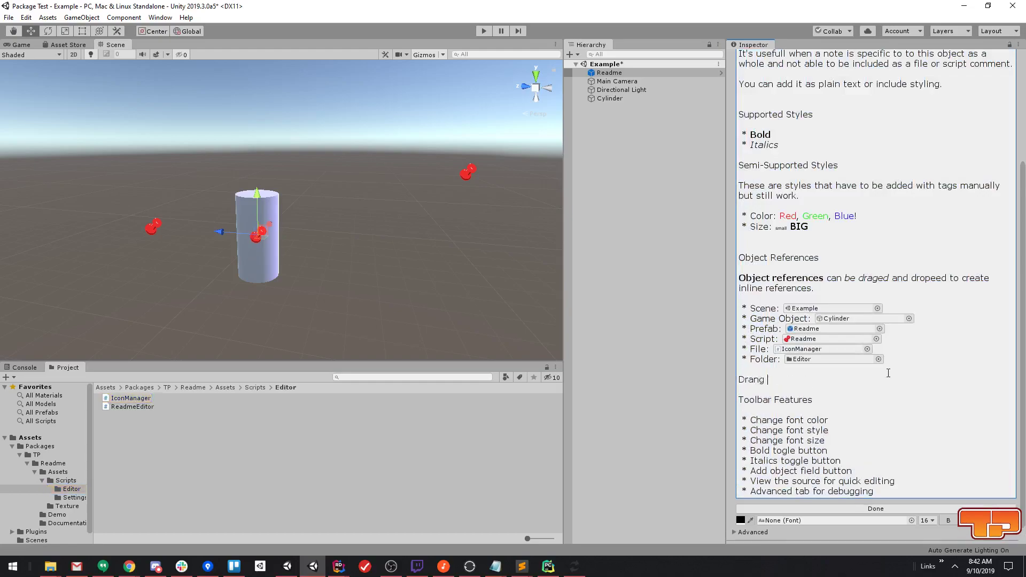
key("BackSpace")
key("BackSpace")
key("BackSpace")
key("BackSpace")
key("BackSpace")
key("BackSpace")
key("BackSpace")
key("BackSpace")
type("g")
key("BackSpace")
type("ag and drop example")
- Drop inline Cylinder and ReadmeEditor references into the drag-and-drop line
left_click_drag(610, 99, 782, 381)
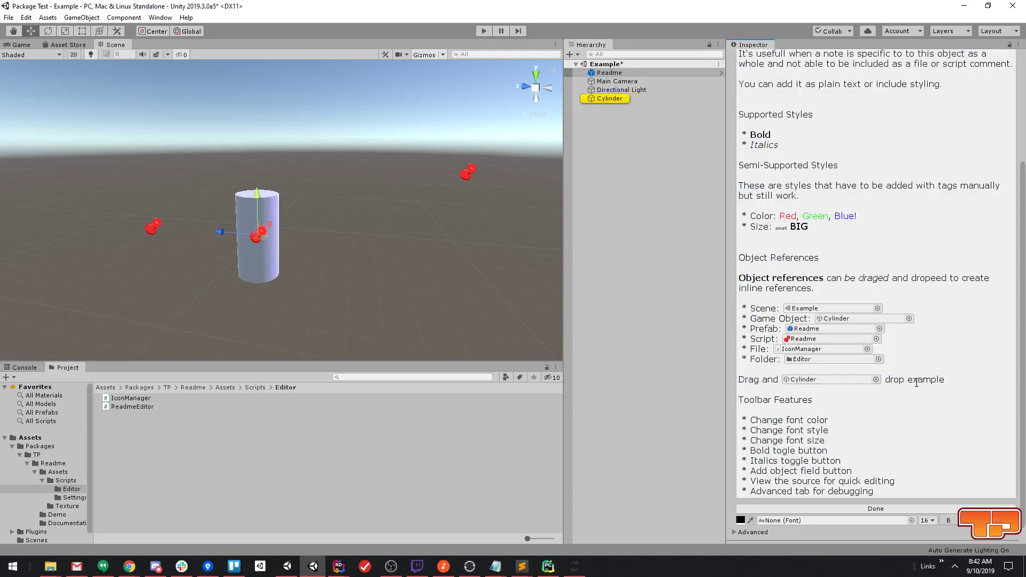
key("ctrl+a")
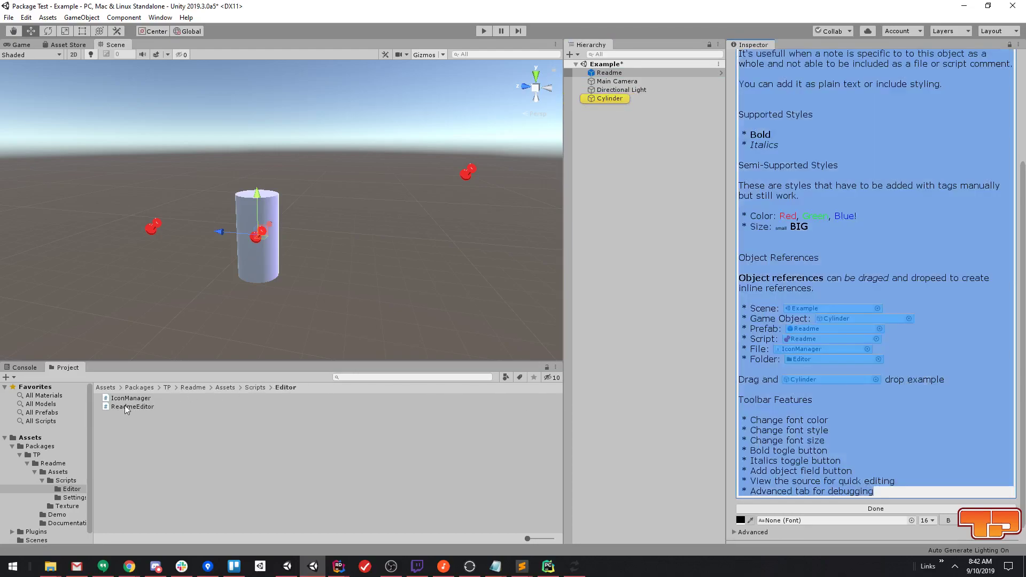
left_click_drag(126, 410, 915, 381)
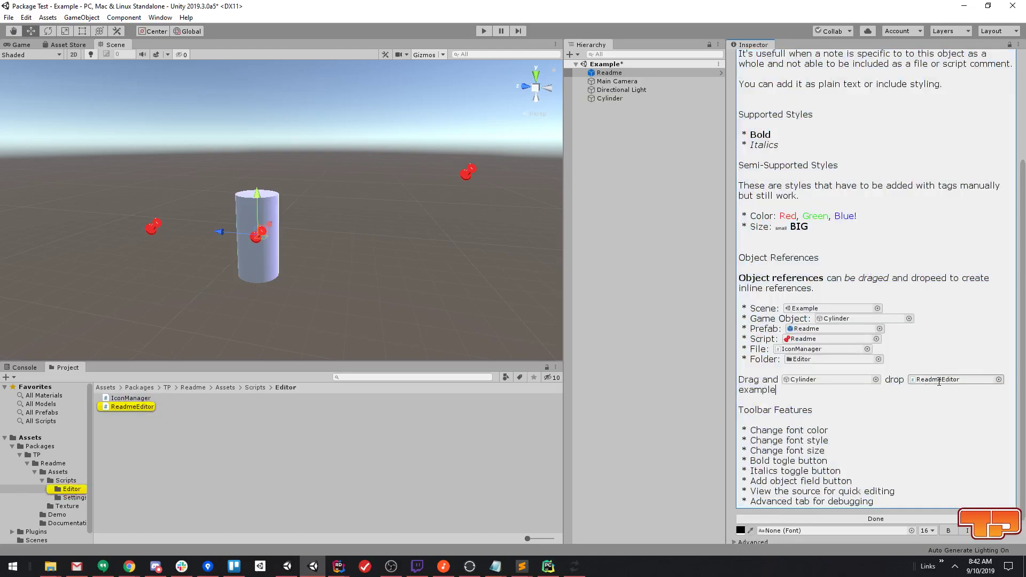
scroll(939, 382, "down", 1)
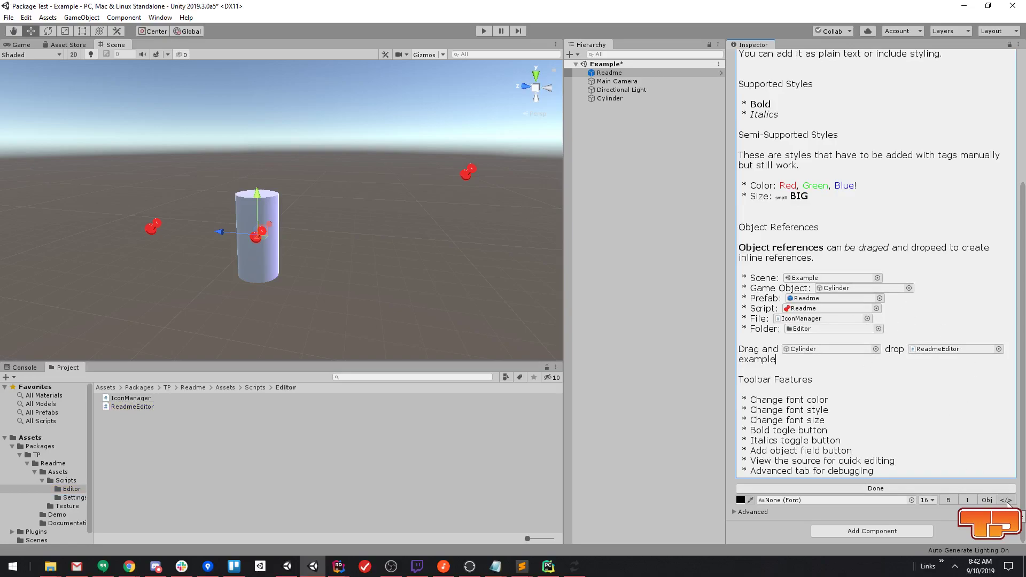
- Switch to source mode and inspect the bold tag and the Scene reference's id 0000006
left_click(1007, 501)
scroll(935, 396, "up", 5)
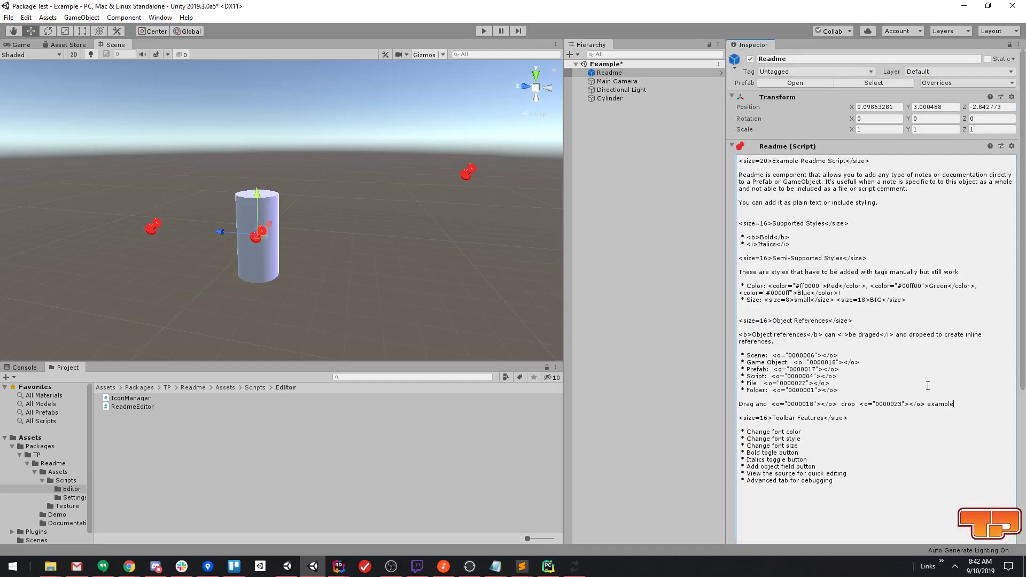
mouse_move(761, 238)
left_mouse_down()
mouse_move(749, 238)
mouse_move(748, 223)
left_mouse_up()
scroll(813, 285, "down", 3)
left_click_drag(777, 262, 832, 262)
left_click(849, 260)
double_click(809, 259)
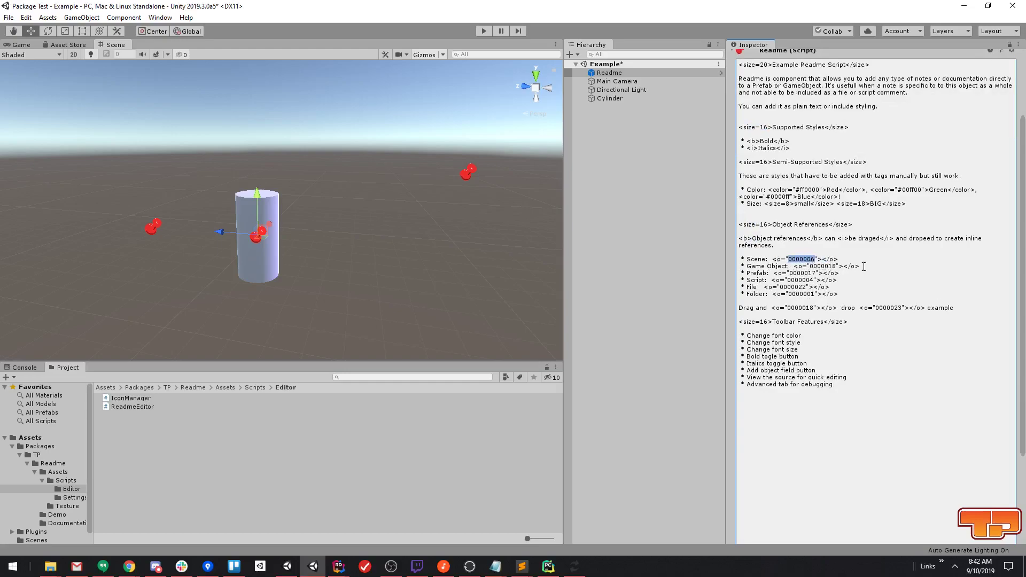
key("End")
scroll(882, 361, "down", 3)
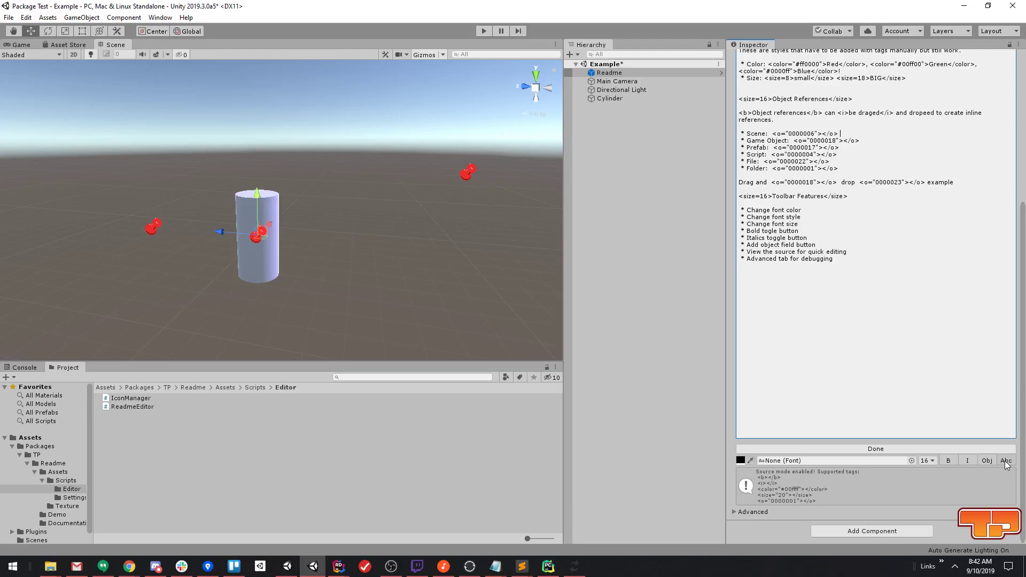
- Return to formatted view, bold 'Change font color' and italicise 'Change font style'
left_click(1006, 461)
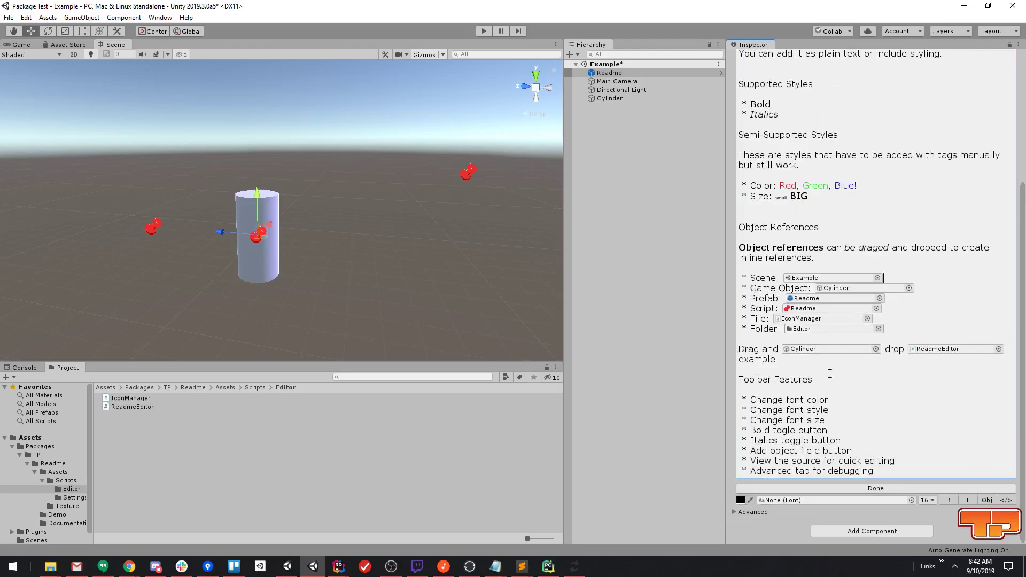
mouse_move(756, 400)
left_mouse_down()
mouse_move(842, 401)
mouse_move(751, 401)
left_mouse_up()
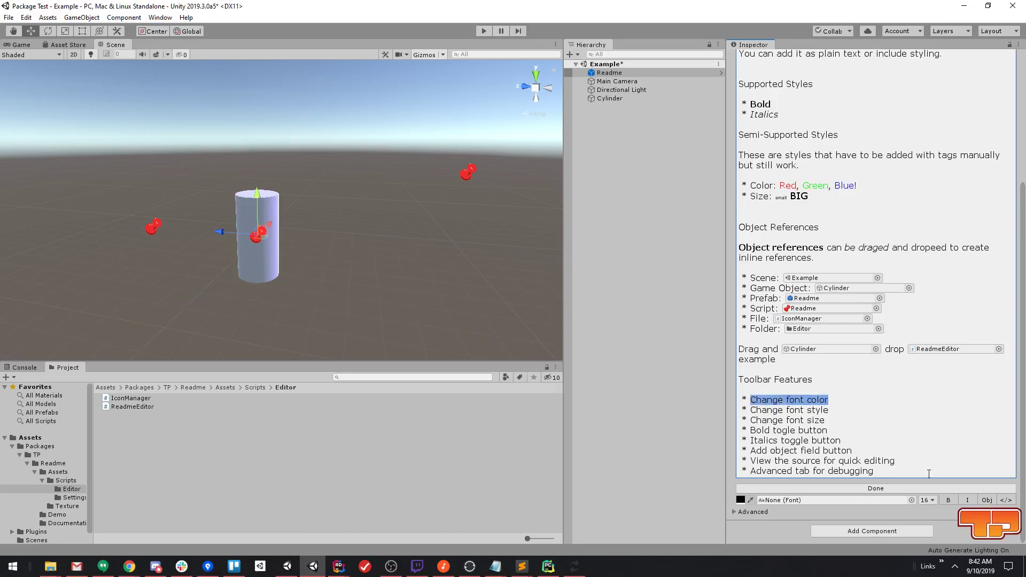
left_click(949, 500)
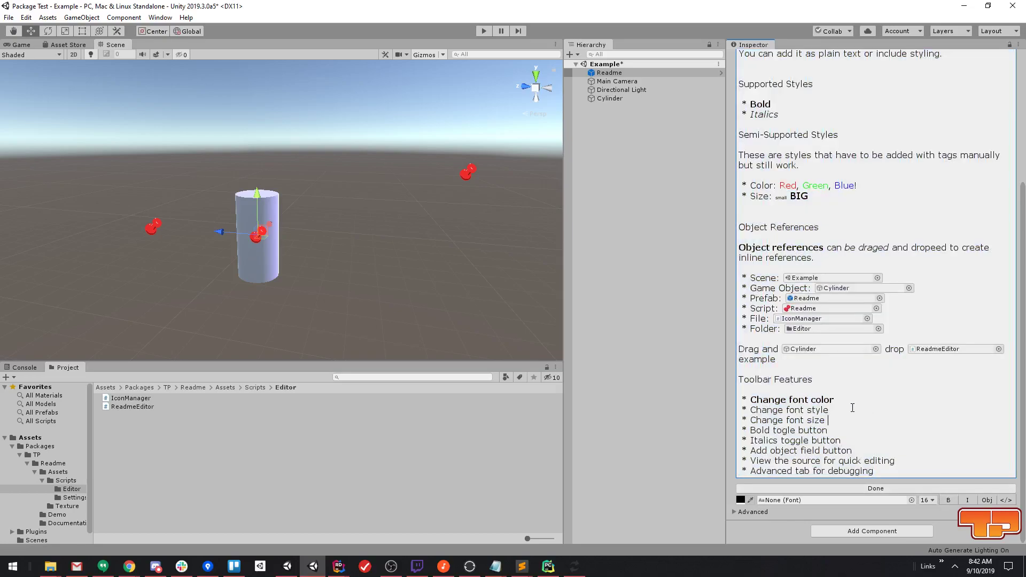
left_click_drag(829, 410, 751, 412)
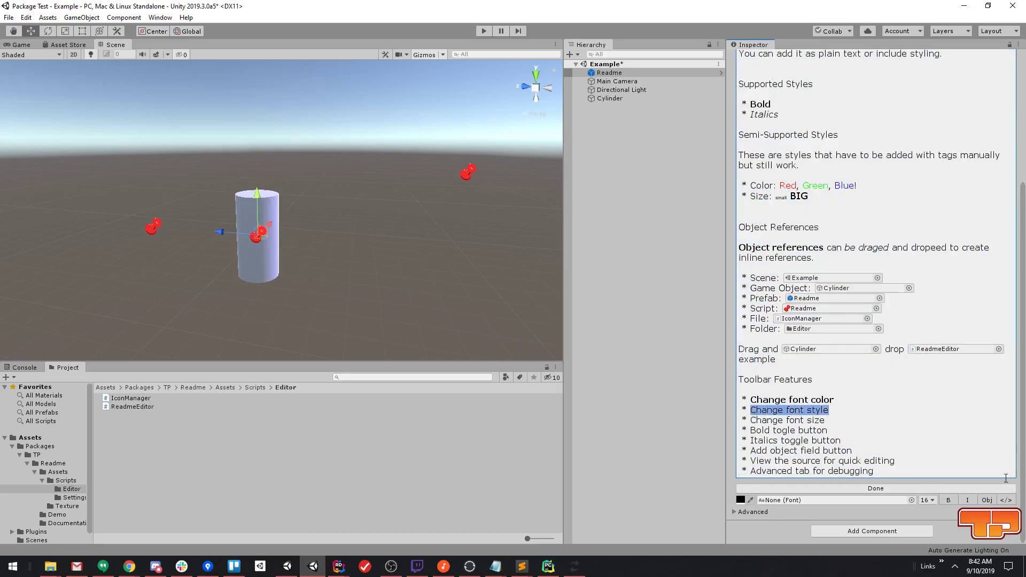
left_click(969, 501)
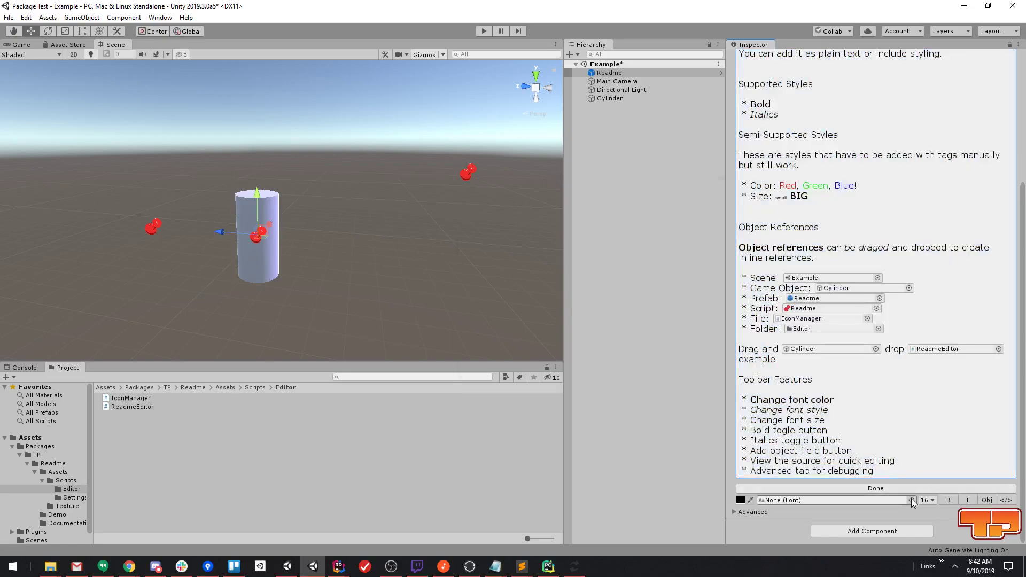
- Set the note's font to Arial at size 18
left_click(912, 500)
double_click(557, 264)
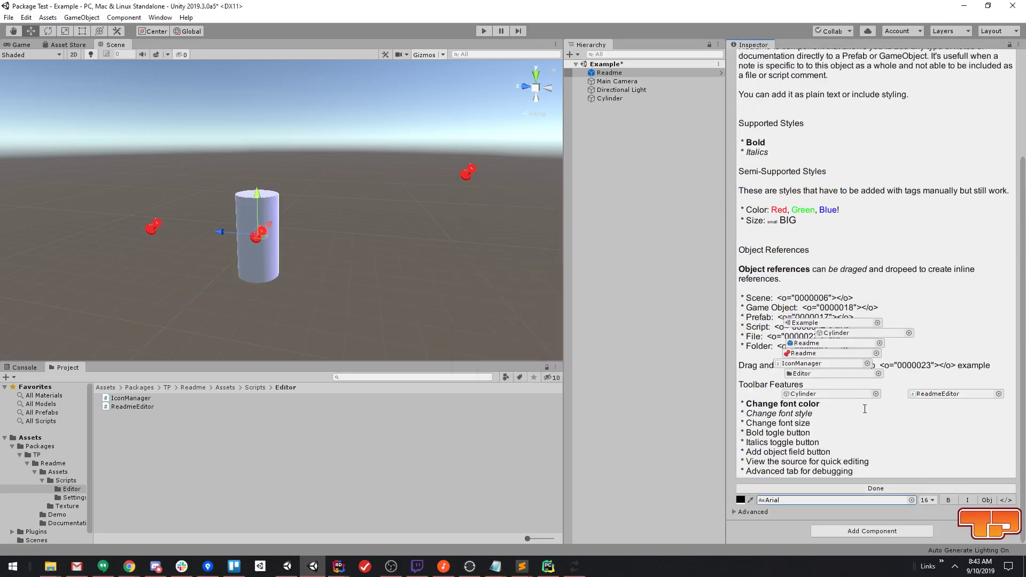
left_click(933, 501)
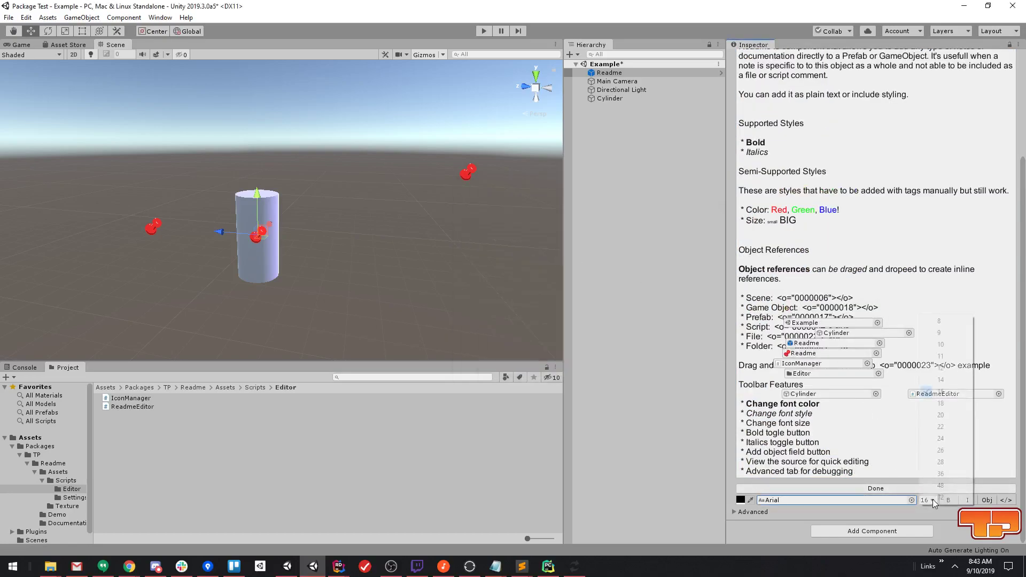
left_click(945, 411)
scroll(946, 411, "down", 3)
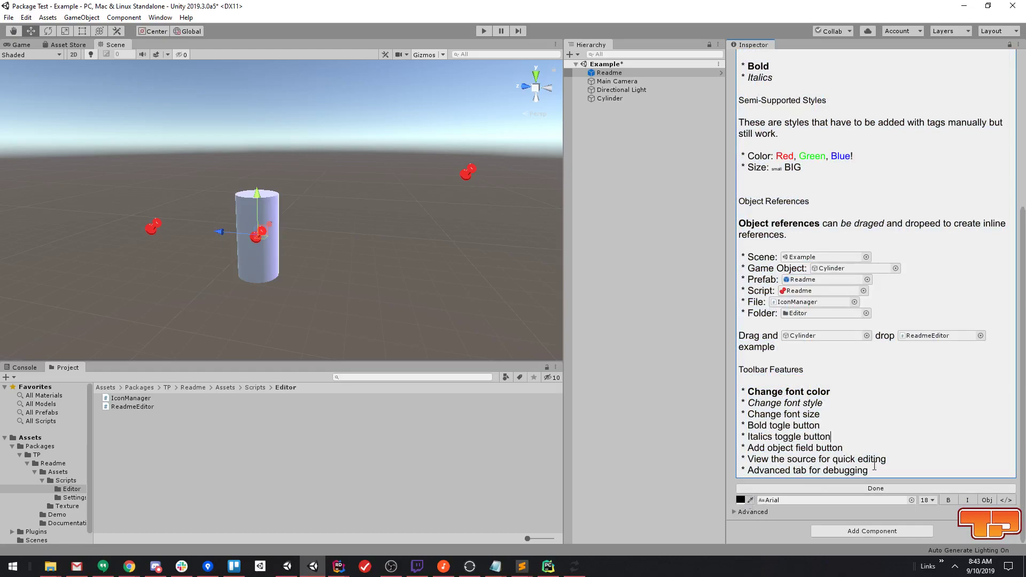
- Insert a new object reference below the drag-and-drop example pointing to the Example scene
left_click(844, 355)
key("Return")
key("Return")
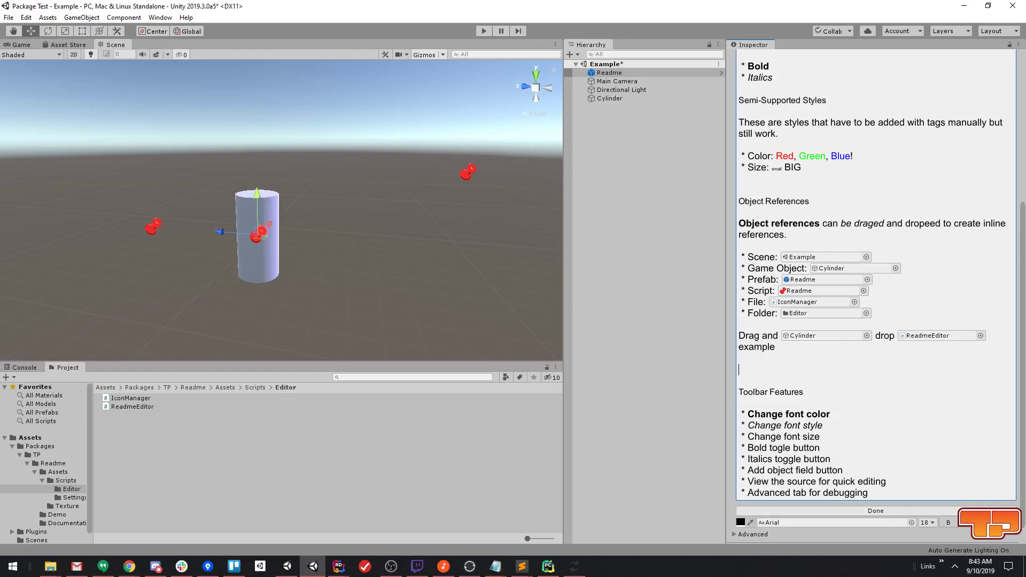
left_click(974, 523)
left_click(825, 370)
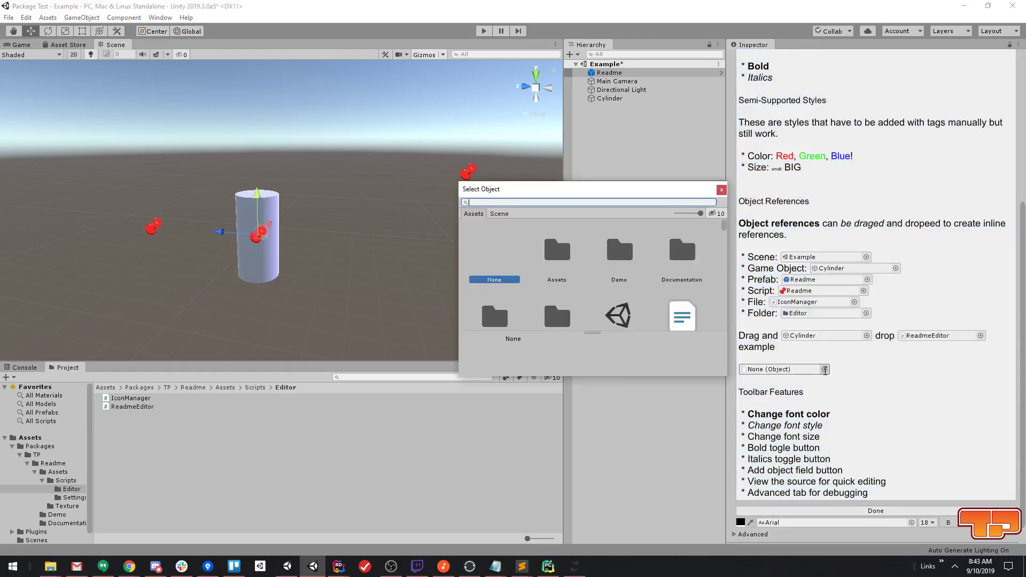
key("Escape")
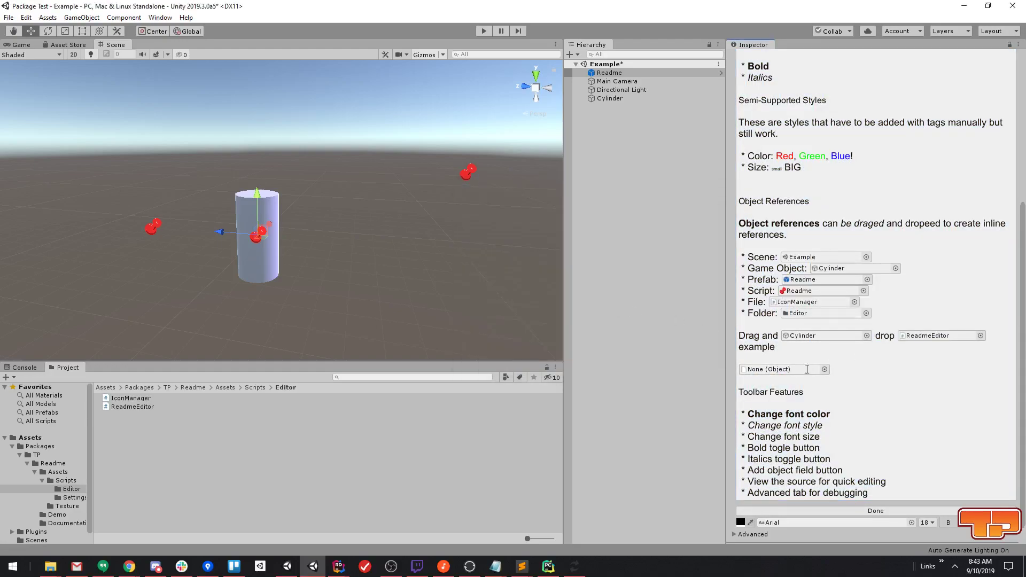
left_click(825, 369)
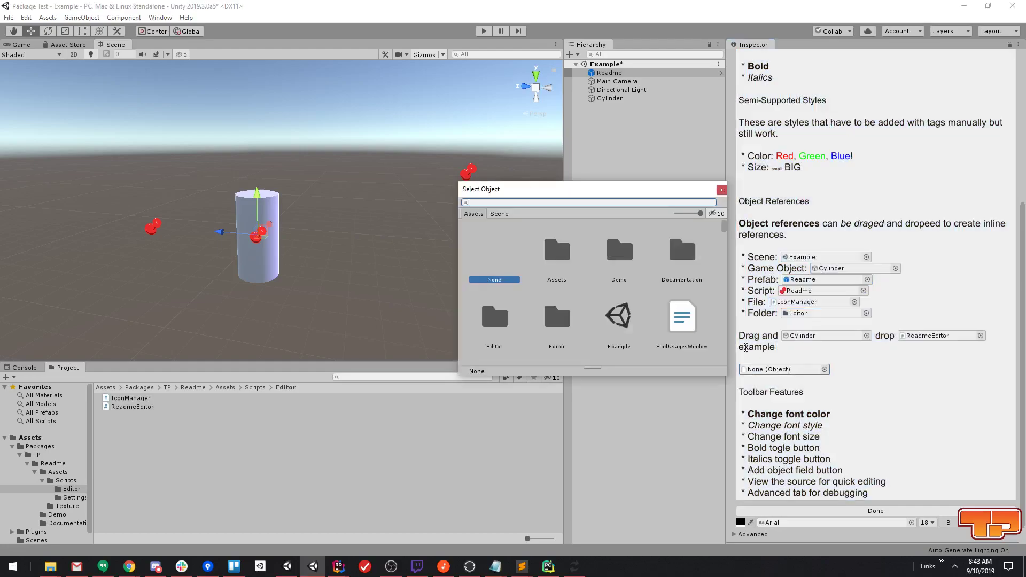
double_click(620, 320)
key("ctrl+a")
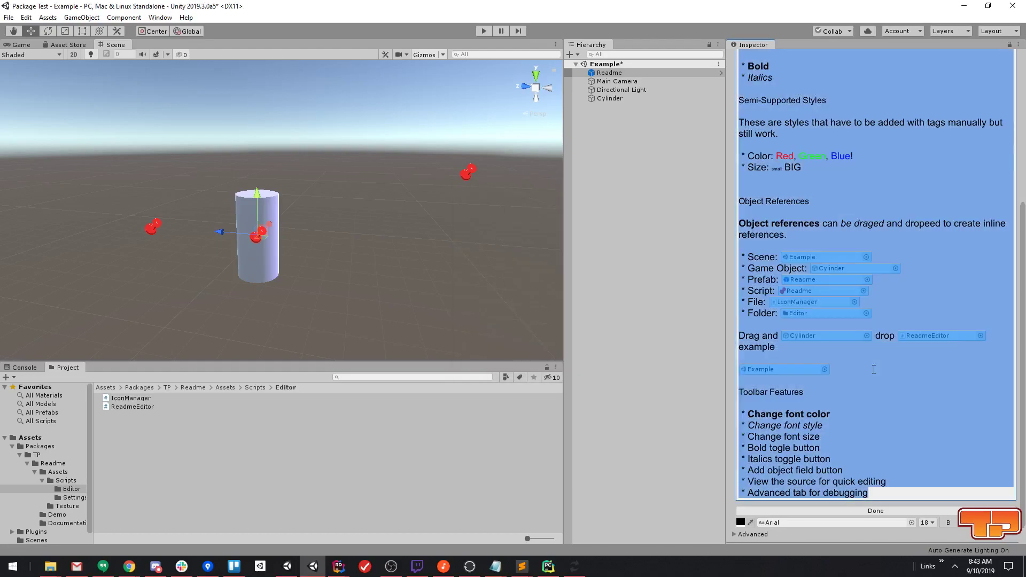
left_click(874, 369)
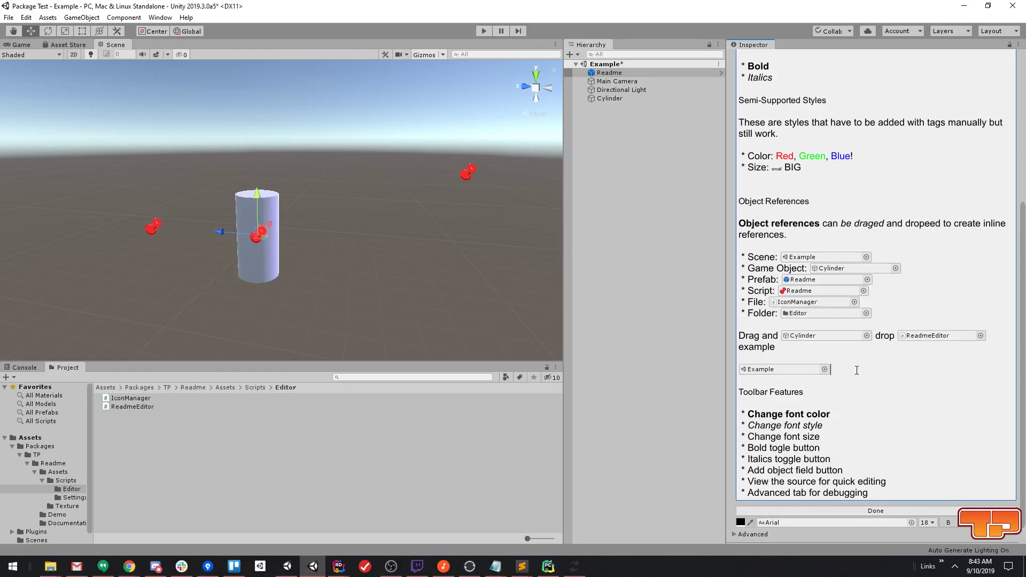
- In source view, copy the Object references paragraph and paste it below the Folder line
left_click(905, 317)
left_click(994, 522)
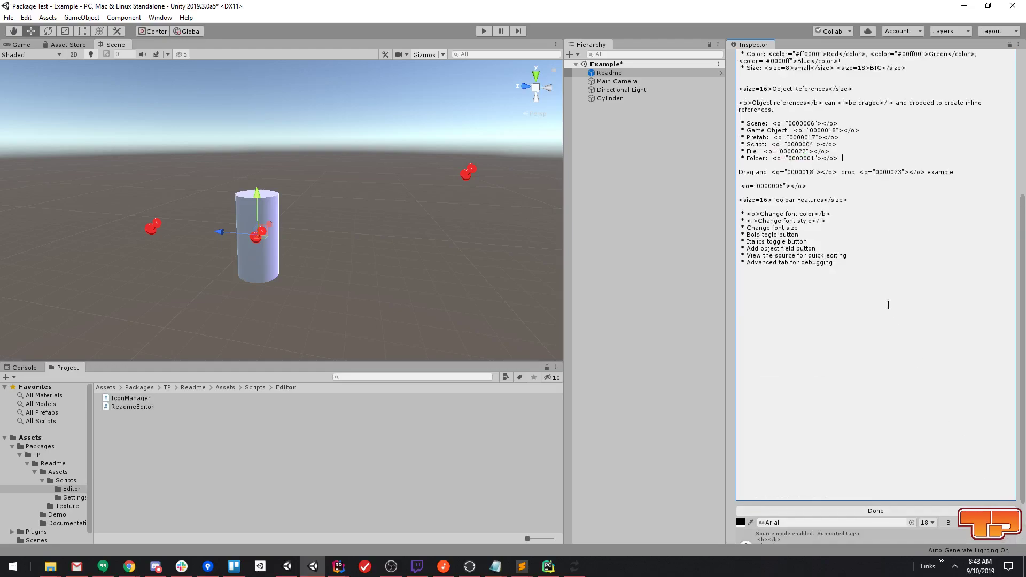
scroll(839, 216, "up", 3)
left_click_drag(854, 258, 709, 193)
scroll(942, 437, "down", 3)
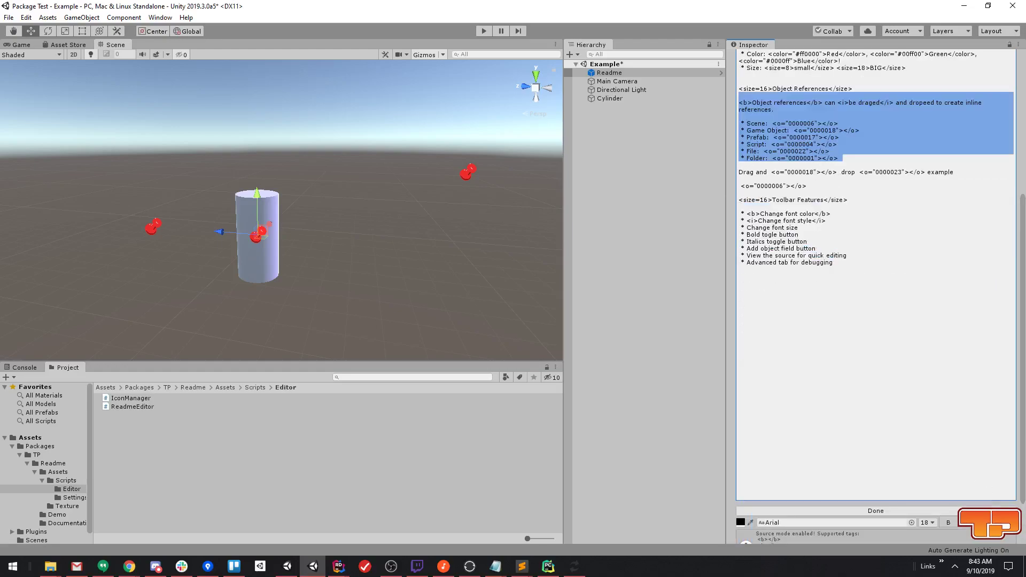
left_click(847, 325)
key("Return")
key("Return")
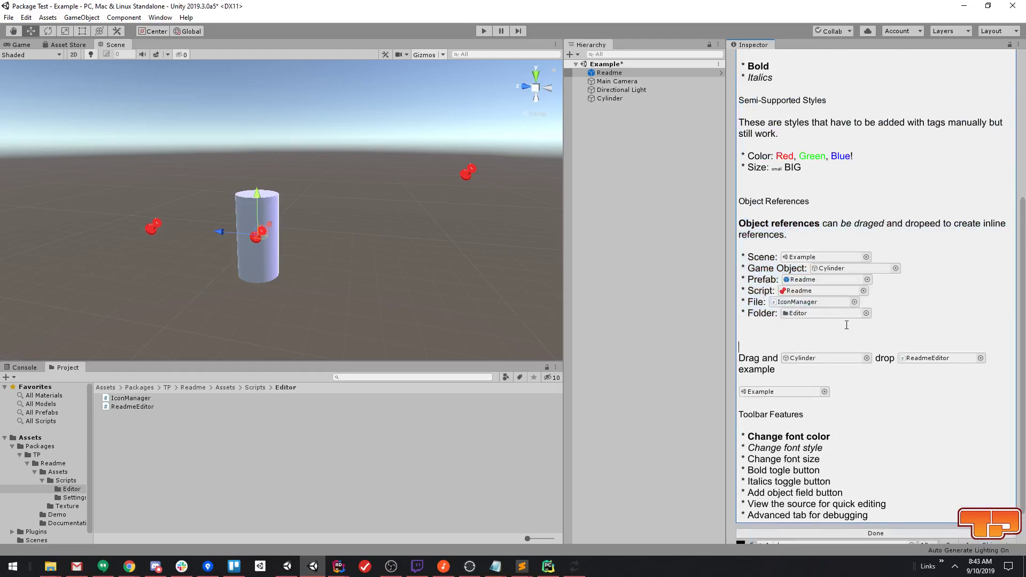
type("Object references can be draged and dropeed to create inline references.  * Scene: Example * Game Object: Cylinder * Prefab: Readme * Script: Readme * File: IconManager * Folder: Editor")
- Paste a copy of the Drag and drop example line after the original
scroll(844, 332, "down", 3)
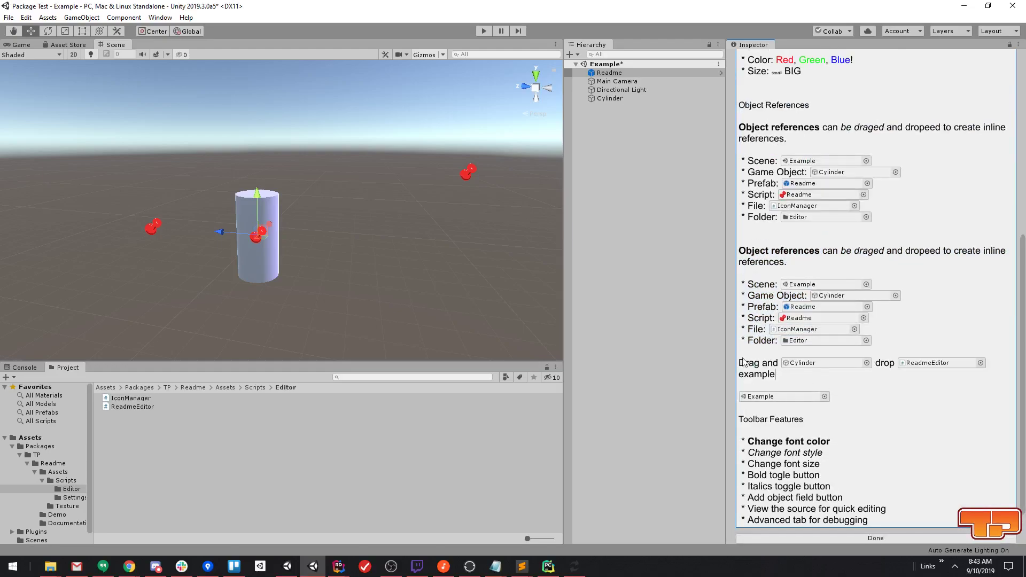
left_click(828, 378)
key("Return")
key("Return")
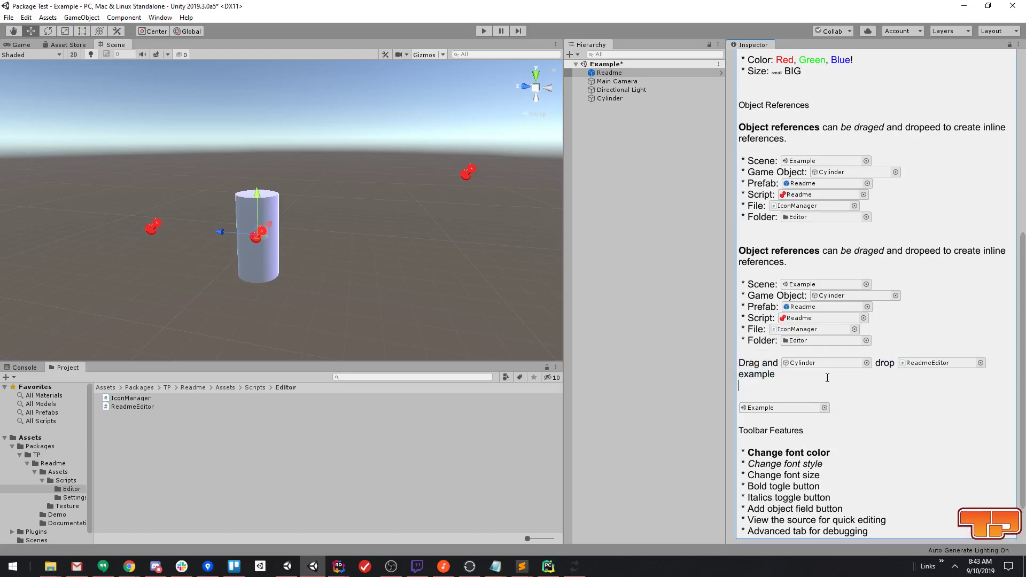
type("Drag and Cylinder drop ReadmeEditor example")
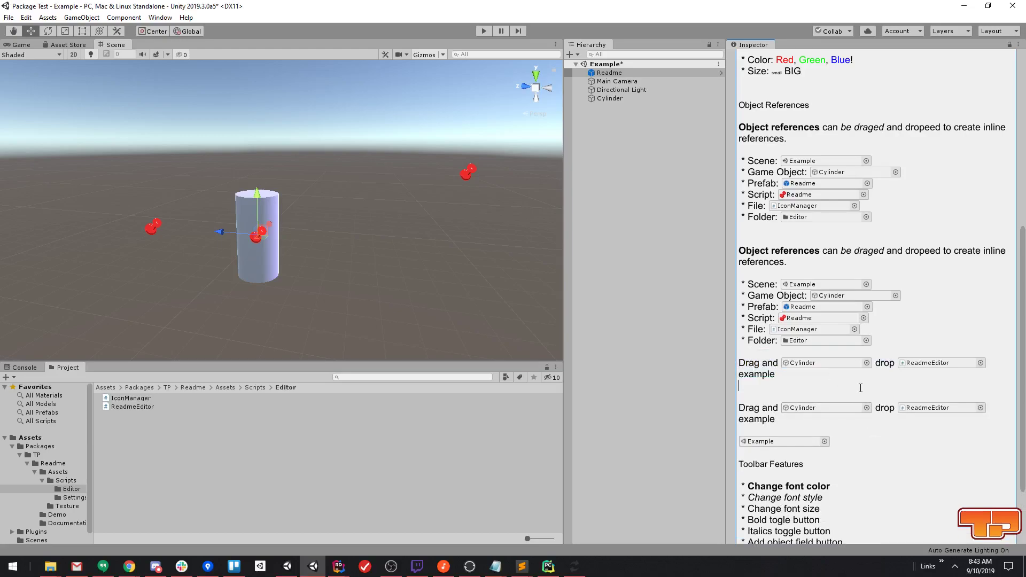
scroll(861, 388, "up", 3)
- Create an empty GameObject with a Readme component holding the pasted references text
left_click_drag(879, 437, 739, 351)
key("ctrl+c")
left_click(651, 130)
right_click(614, 115)
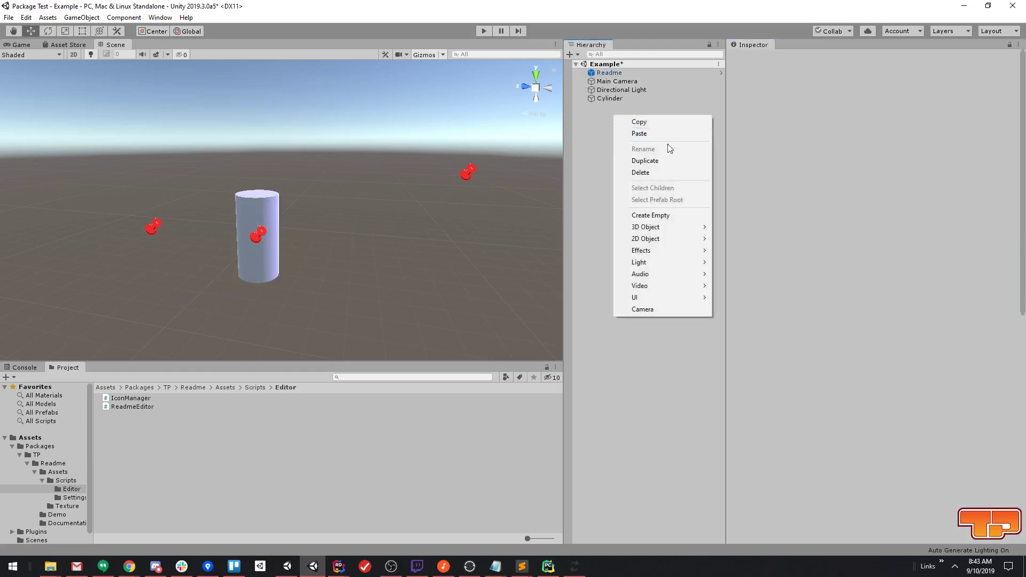
left_click(678, 213)
left_click(845, 140)
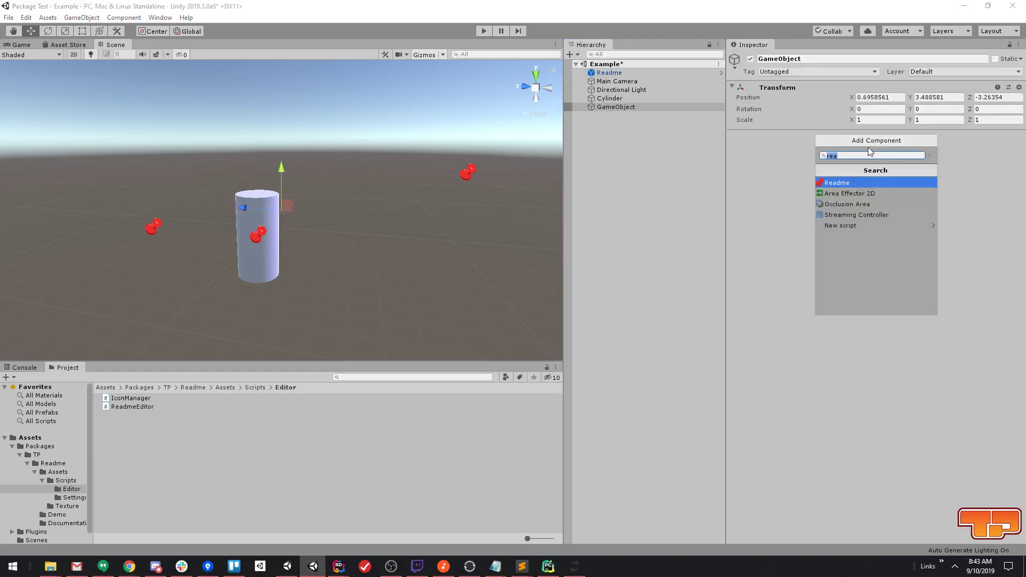
left_click(871, 185)
left_click(855, 176)
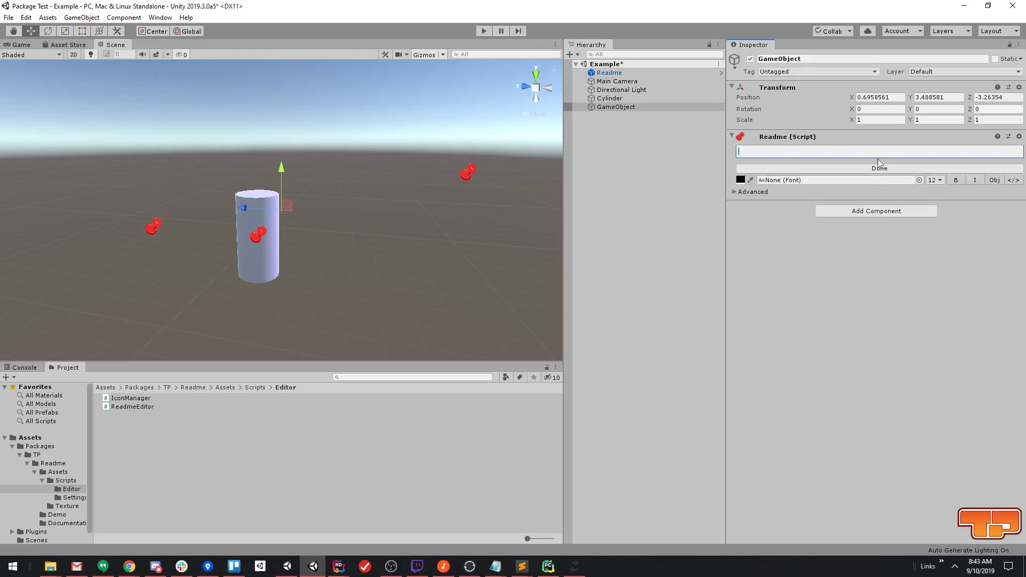
key("ctrl+v")
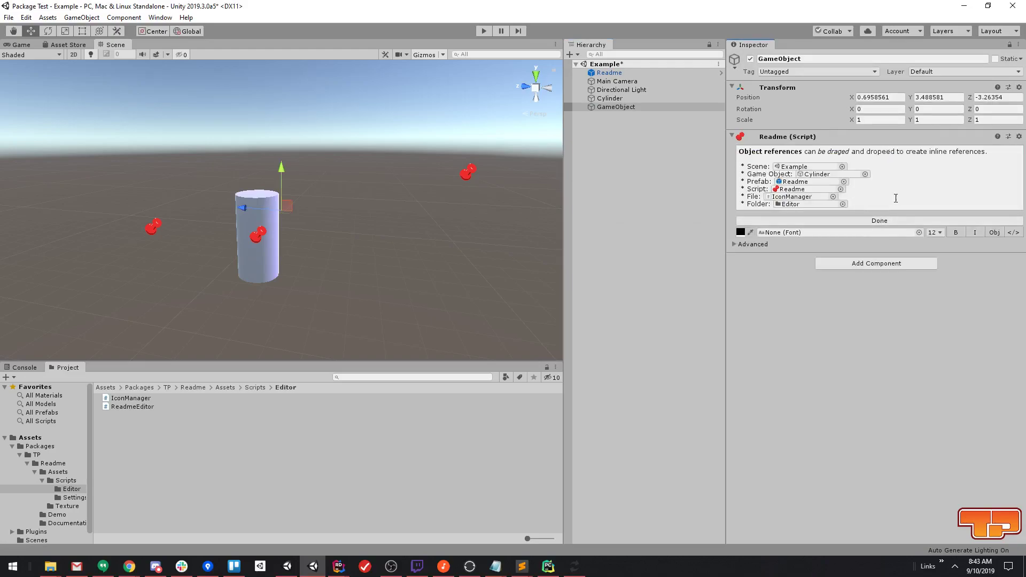
key("ctrl+a")
left_click(881, 222)
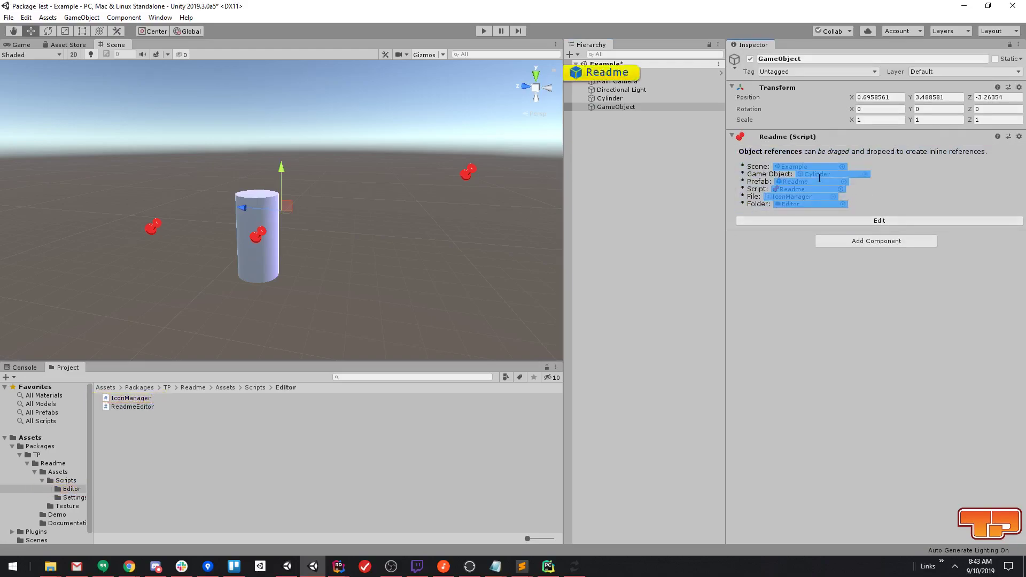
- Set the new note's Prefab reference to ReadmeManager
mouse_move(814, 205)
double_click(831, 196)
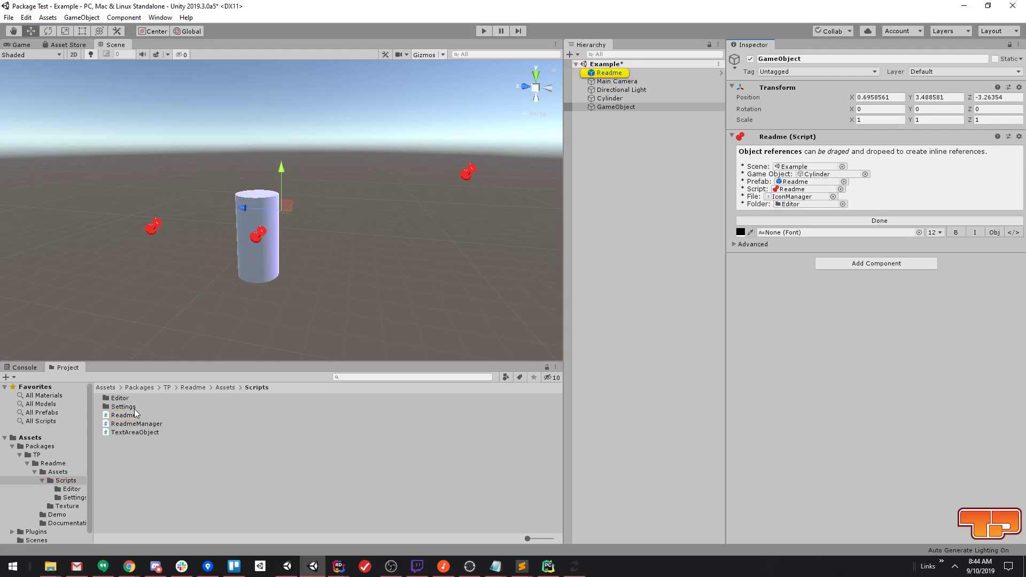
left_click_drag(132, 423, 810, 181)
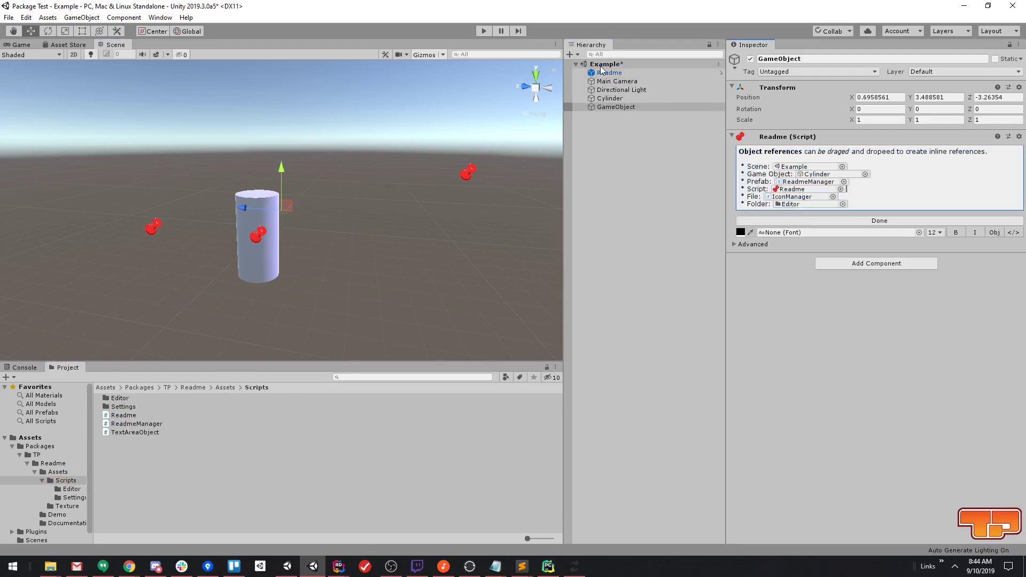
- Return to the original Readme object and ping one of its references
left_click(621, 75)
scroll(840, 363, "down", 5)
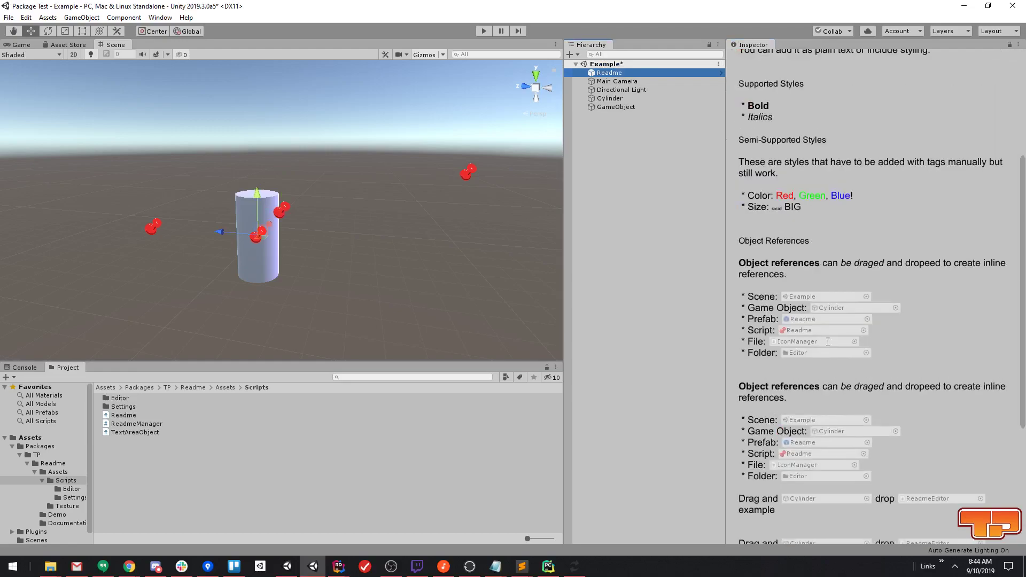
left_click(830, 319)
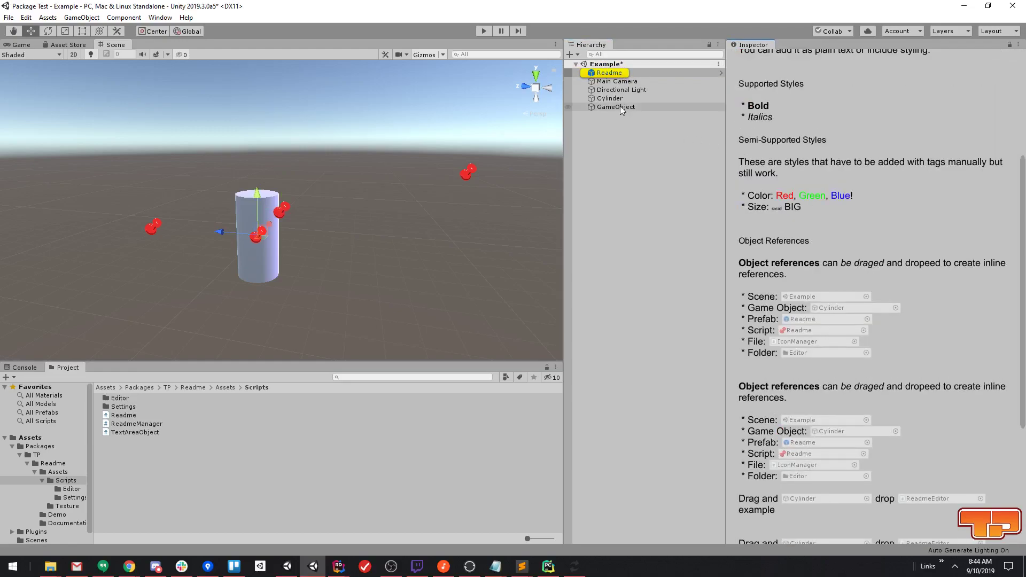
- Select Main Camera to show its read-only note warning against changing camera settings
left_click(624, 82)
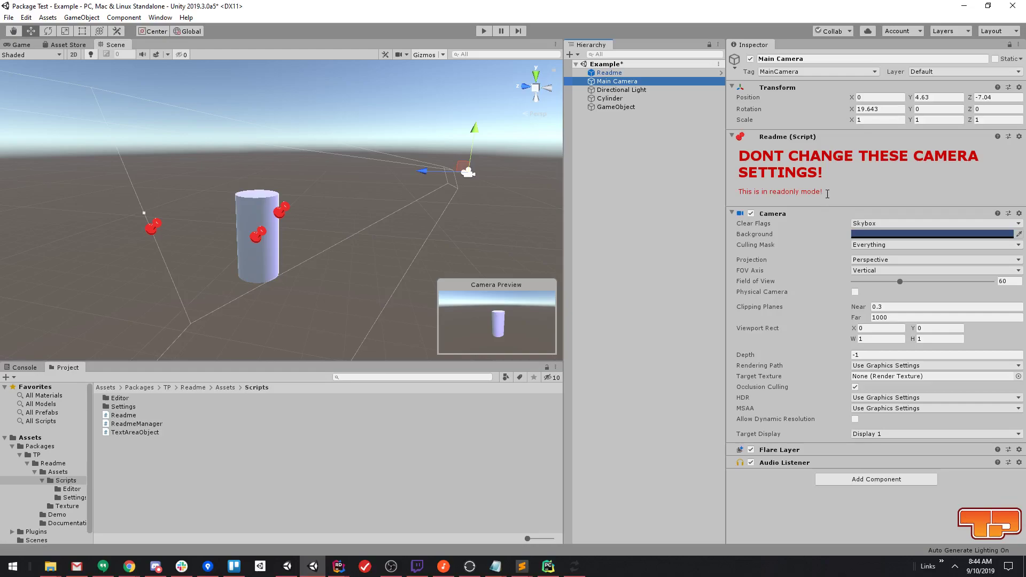
- Enable Readonly Mode on the GameObject's note and confirm its text cannot be selected
left_click(609, 107)
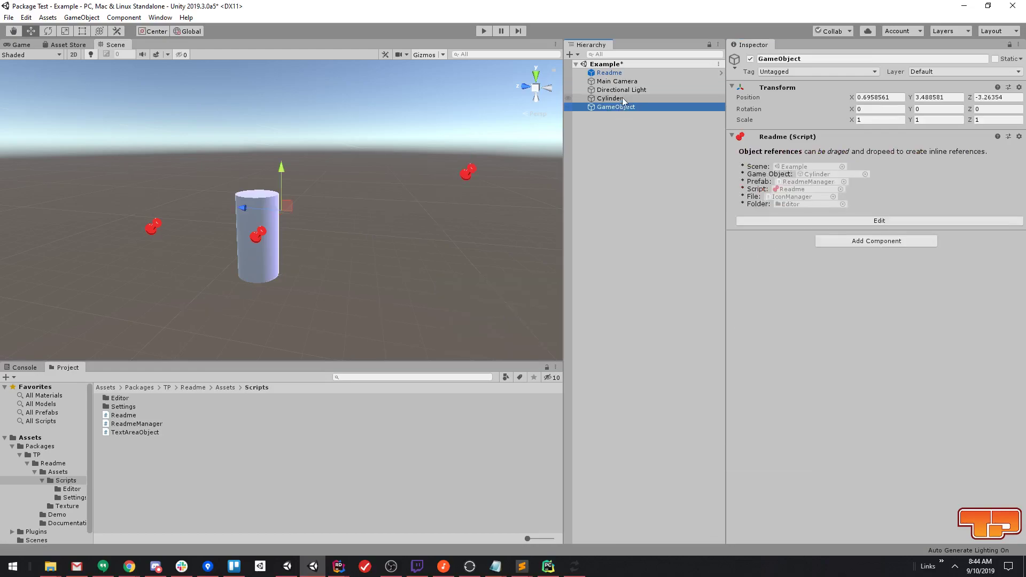
left_click(861, 221)
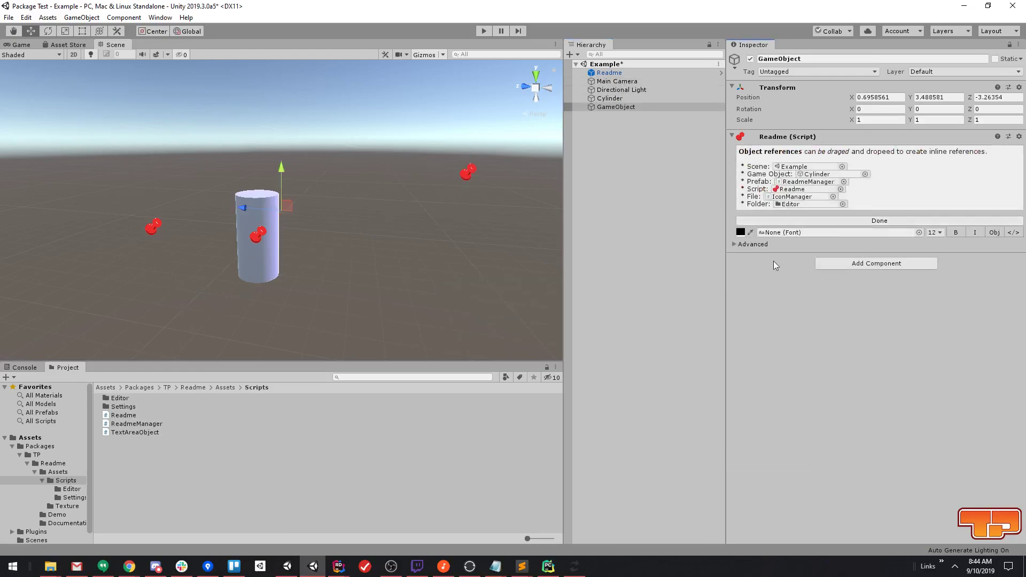
left_click(735, 245)
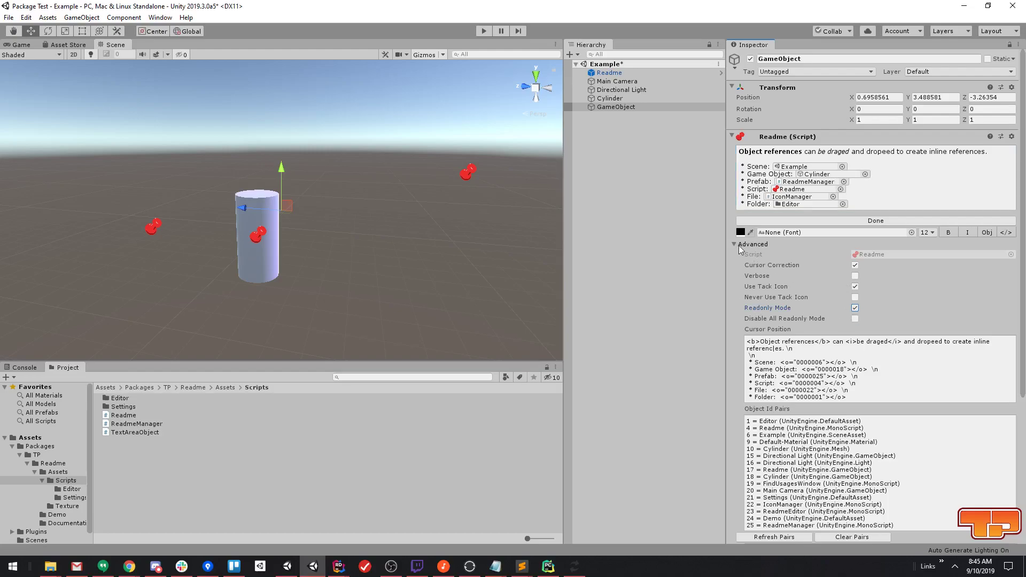
left_click(733, 244)
left_click(877, 221)
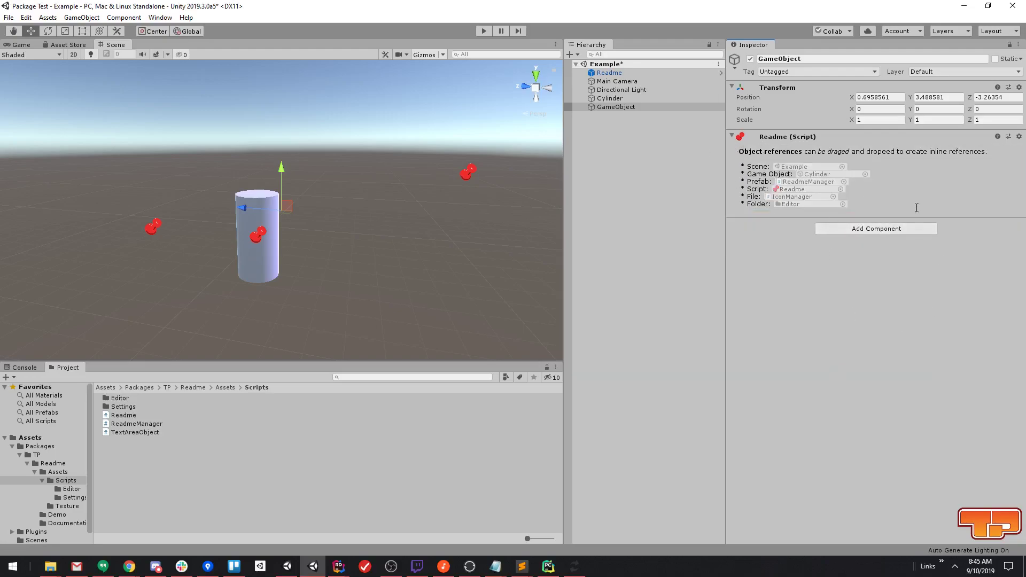
left_click_drag(869, 206, 751, 155)
- In the Cylinder's Readme advanced options, enable Disable All Readonly Mode
left_click(621, 109)
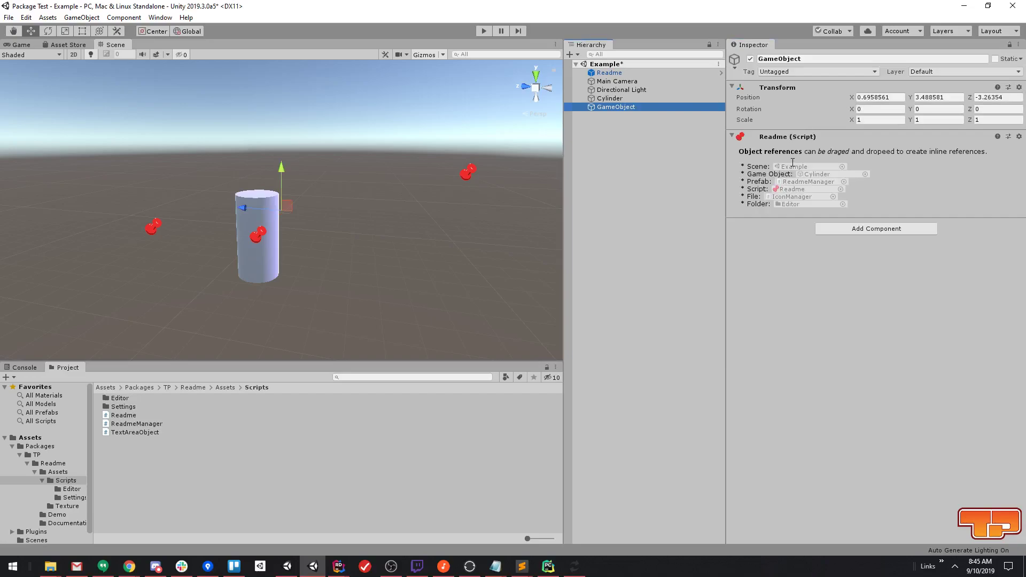
left_click(623, 98)
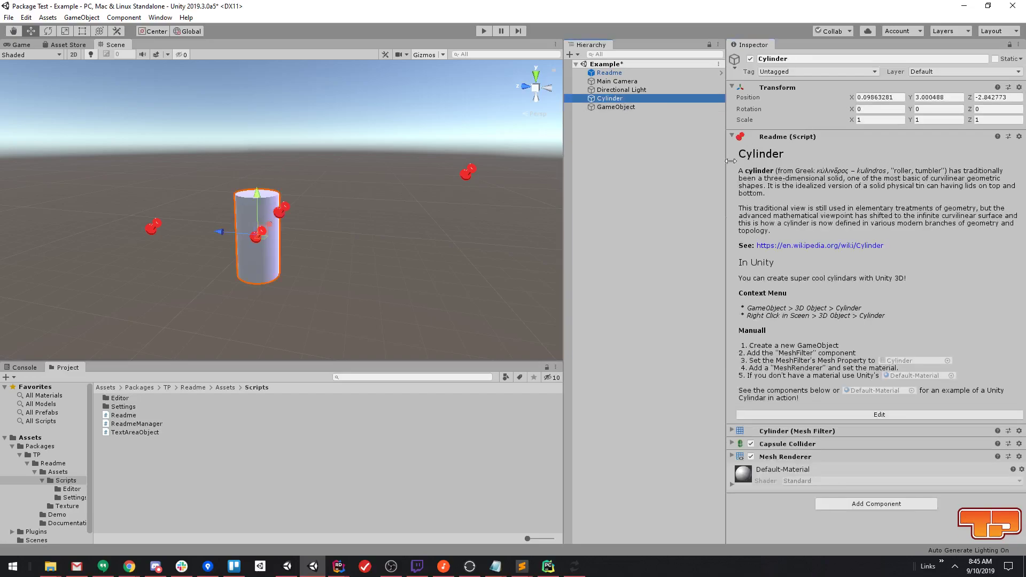
left_click(845, 415)
left_click(734, 439)
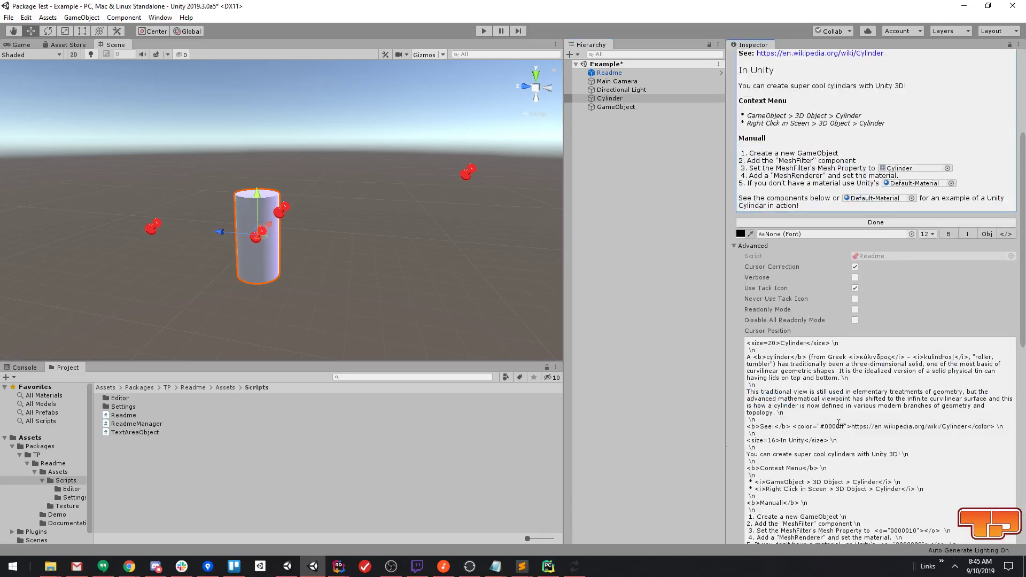
left_click(856, 320)
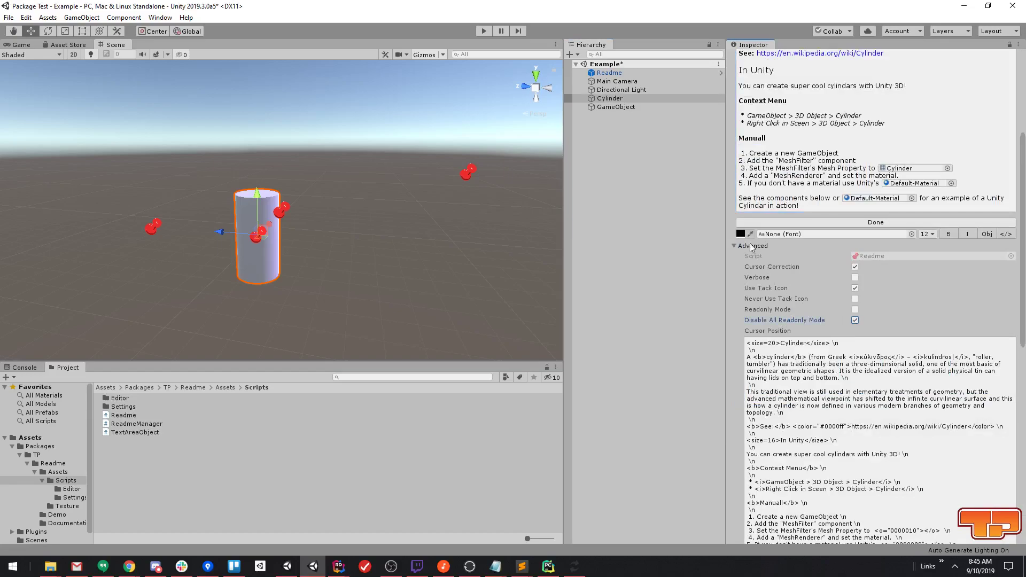
- Select the GameObject and put its Readme note into edit mode
left_click(614, 107)
left_click(734, 154)
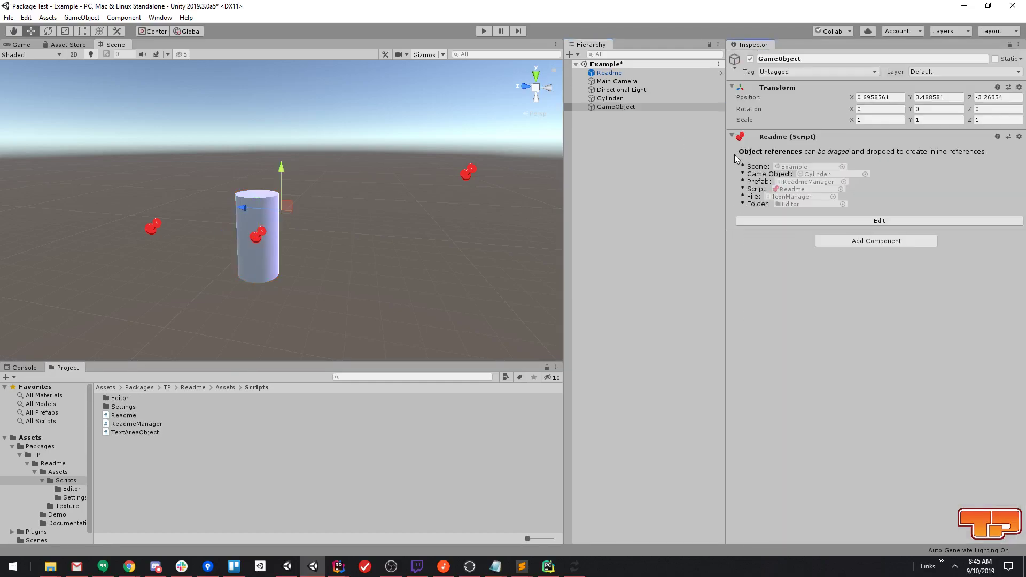
left_click_drag(850, 207, 739, 149)
left_click(856, 184)
left_click(861, 222)
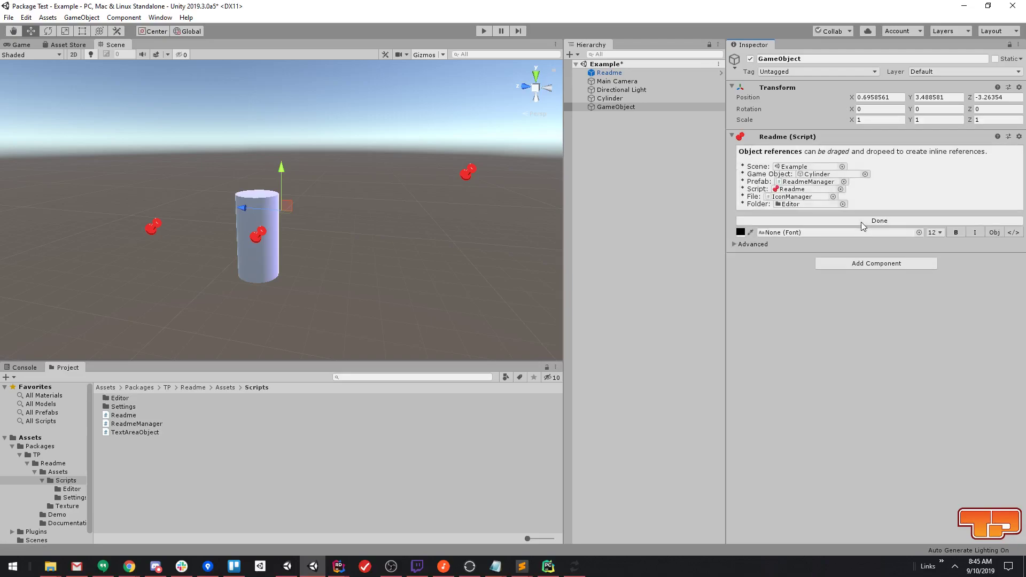
- Save the GameObject's Readme note to a JSON file from its advanced options
left_click(734, 245)
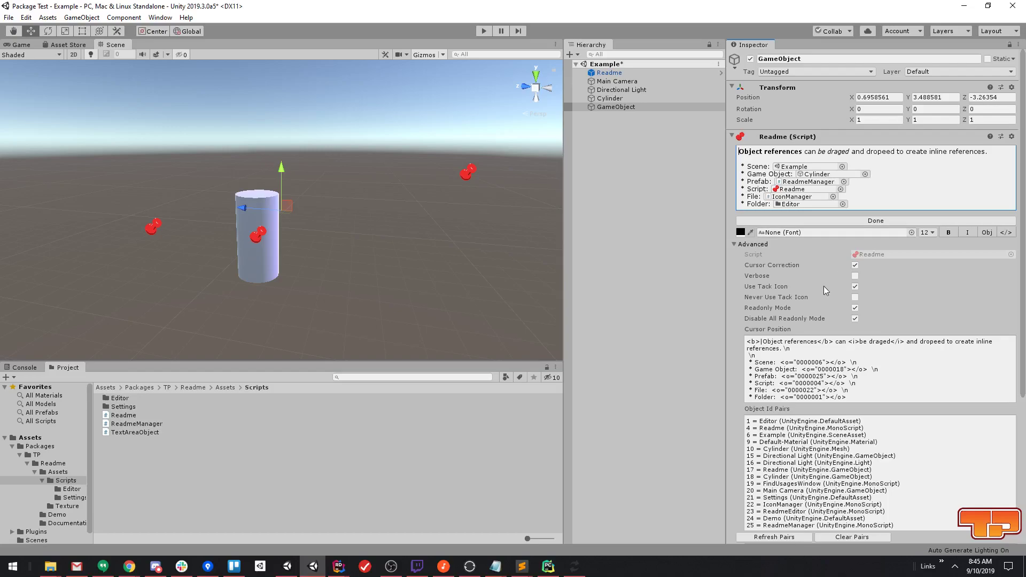
scroll(823, 286, "down", 5)
scroll(845, 321, "down", 1)
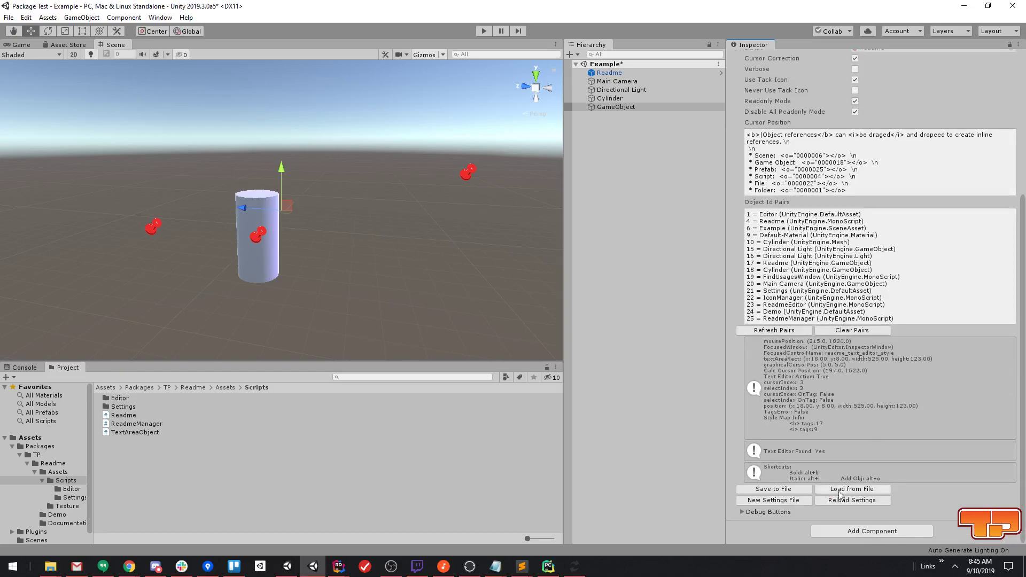
left_click(777, 493)
- Open the file-saved entry in the Console and select the saved file's folder path
left_click(21, 368)
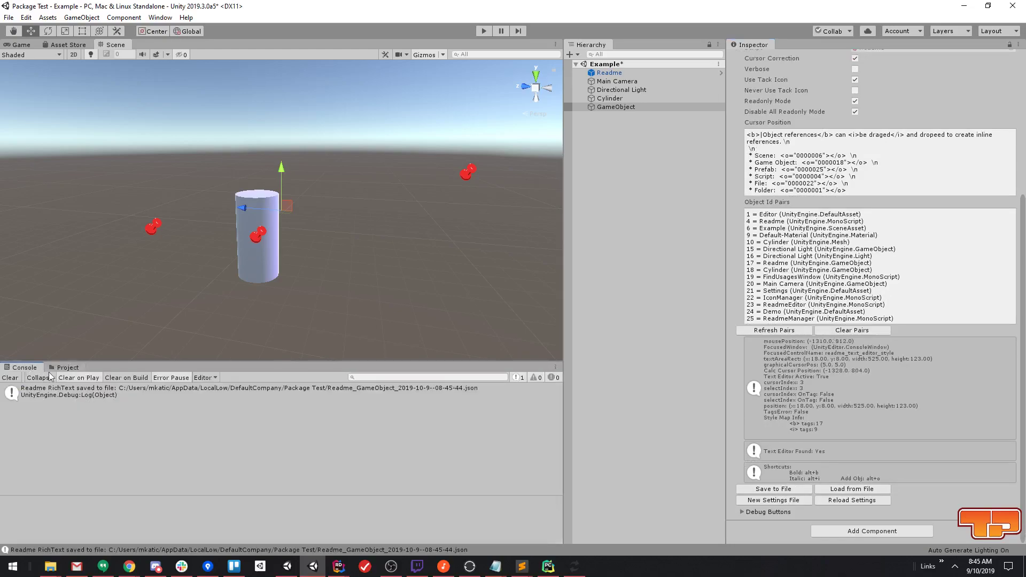
left_click(127, 396)
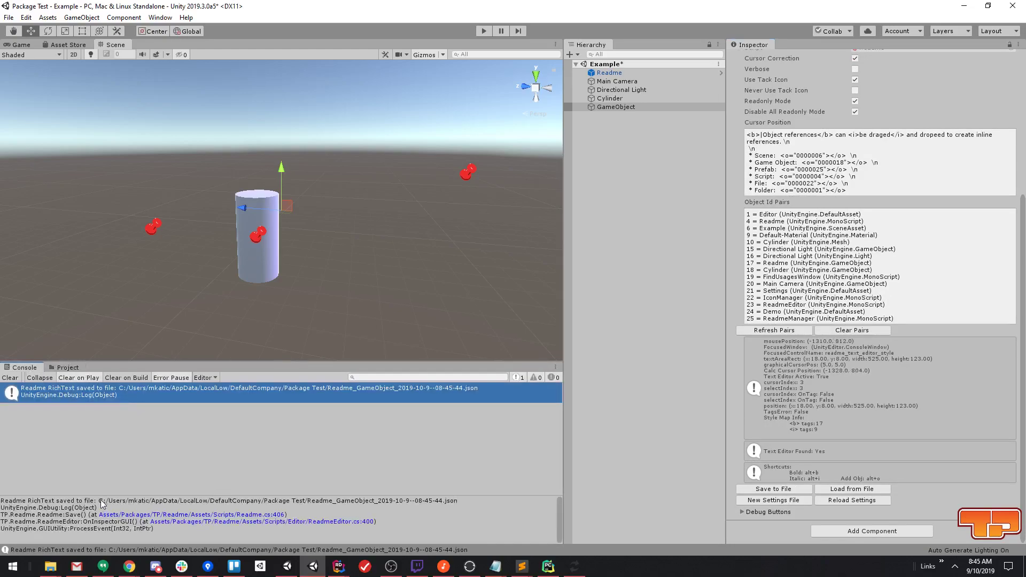
left_click_drag(99, 501, 306, 502)
key("ctrl+c")
key("super+e")
- Paste the copied path into File Explorer to reach the Package Test backup folder
left_click(424, 201)
key("ctrl+v")
key("Return")
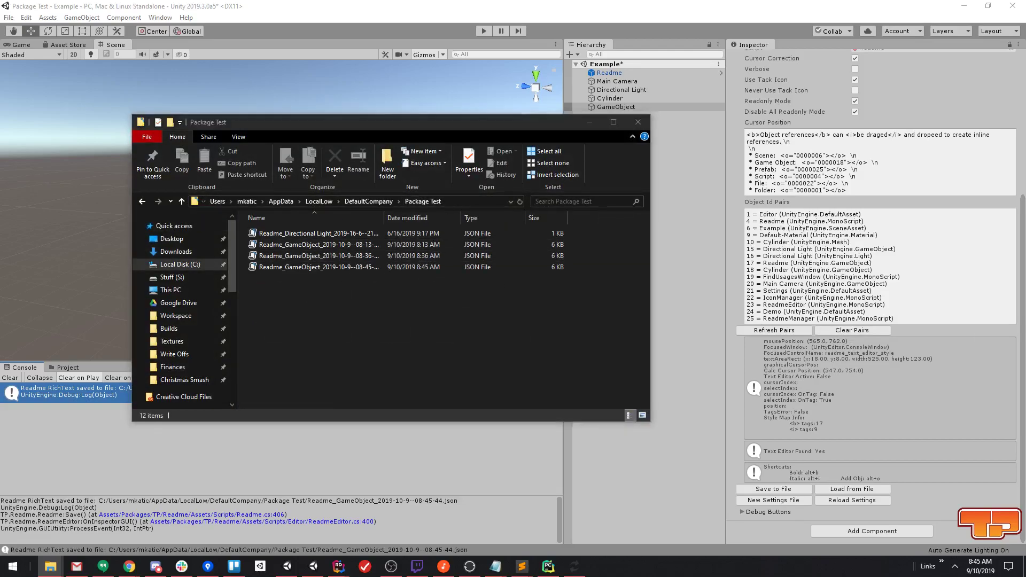
- Open an earlier GameObject Readme JSON backup in Sublime Text and arrange the windows side by side
double_click(319, 256)
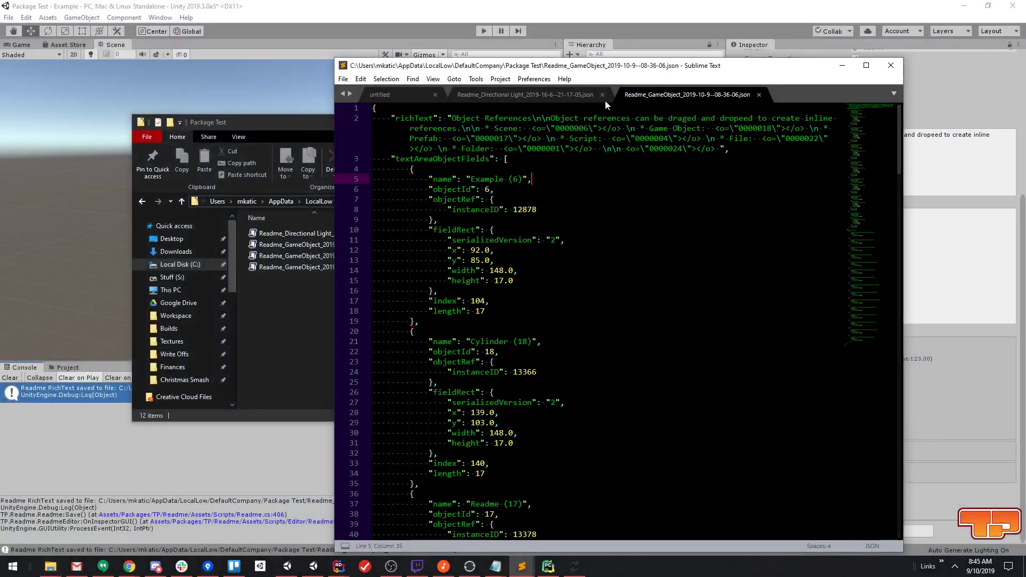
left_click_drag(605, 65, 632, 38)
left_click_drag(307, 119, 220, 114)
- Open the Directional Light and 08-45-44 GameObject backups; inspect richText and textAreaObjectFields entries
double_click(261, 230)
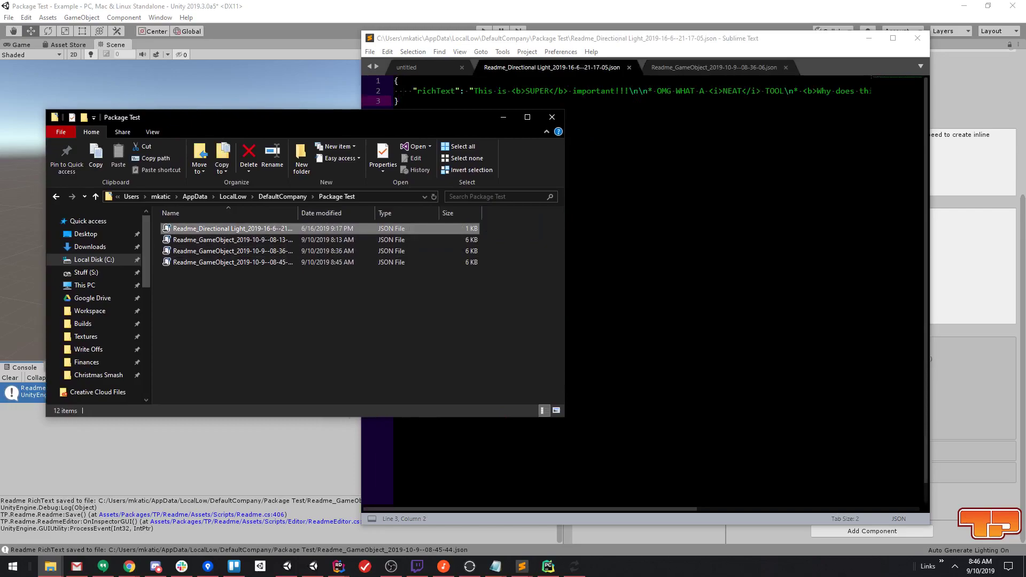
double_click(251, 263)
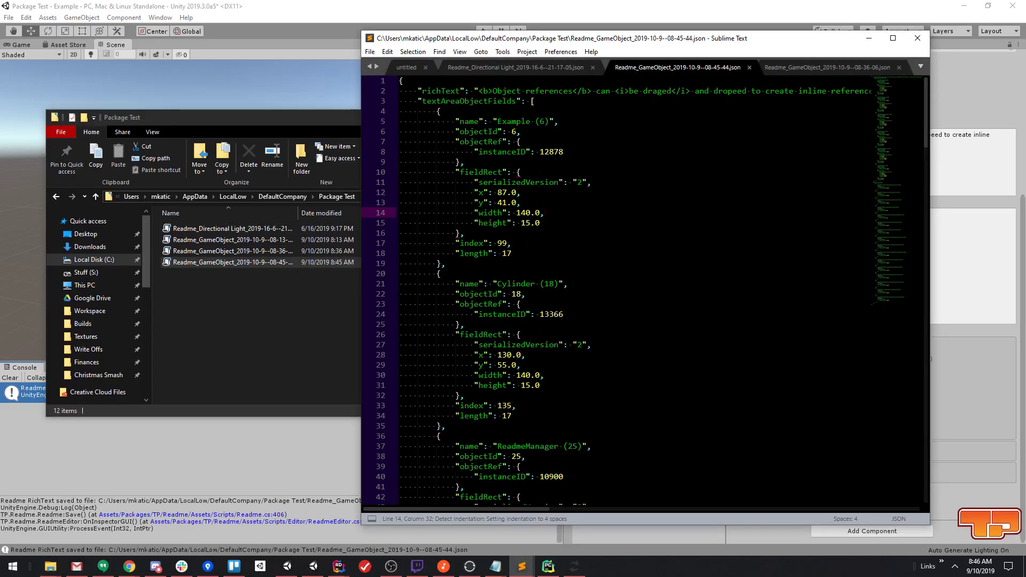
left_click_drag(481, 91, 339, 86)
left_click(441, 110)
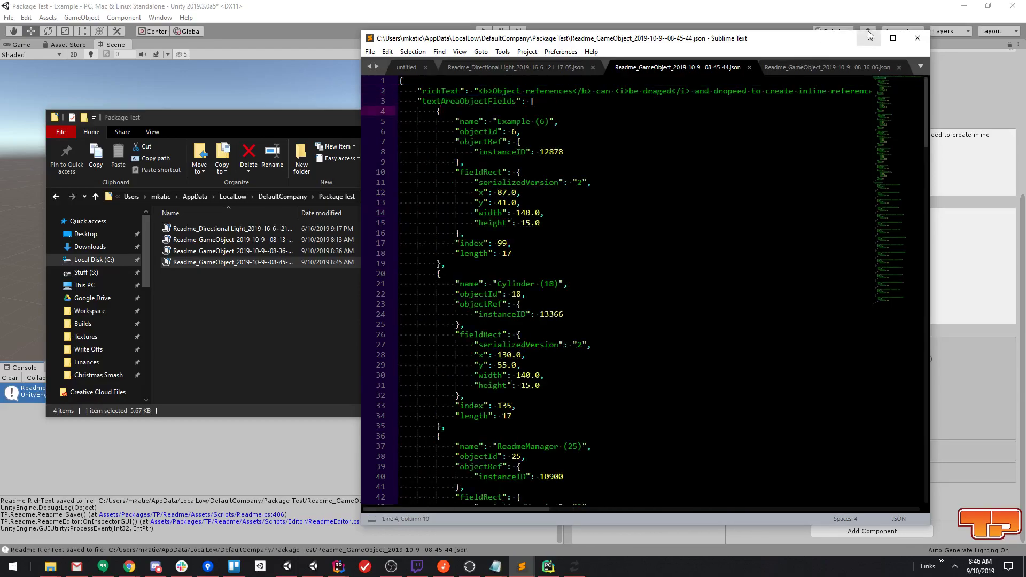
left_click_drag(401, 91, 512, 253)
left_click(513, 253)
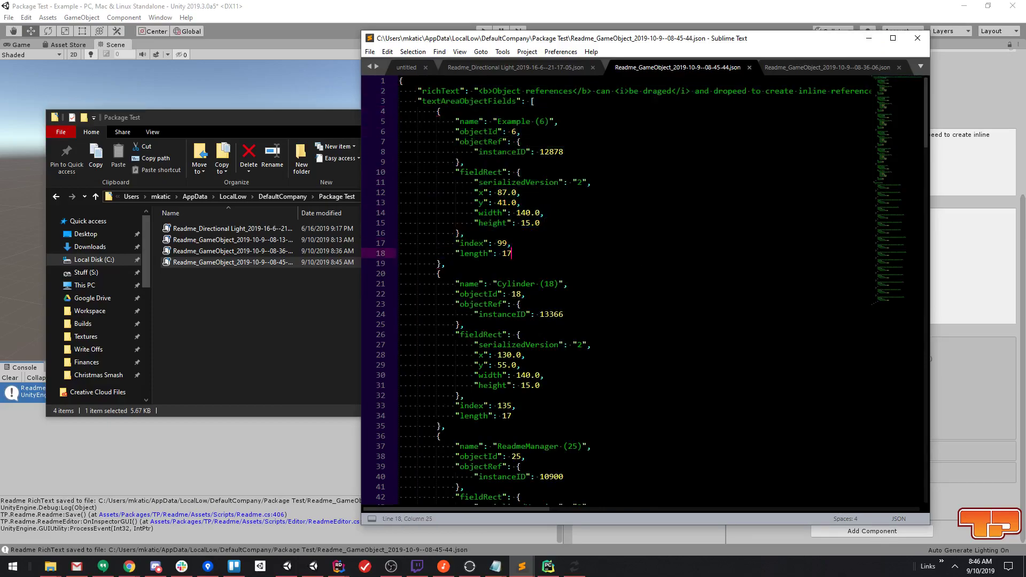
- Minimize Sublime Text and review the object reference lines in Unity's GameObject Readme
left_click(867, 40)
scroll(809, 203, "up", 5)
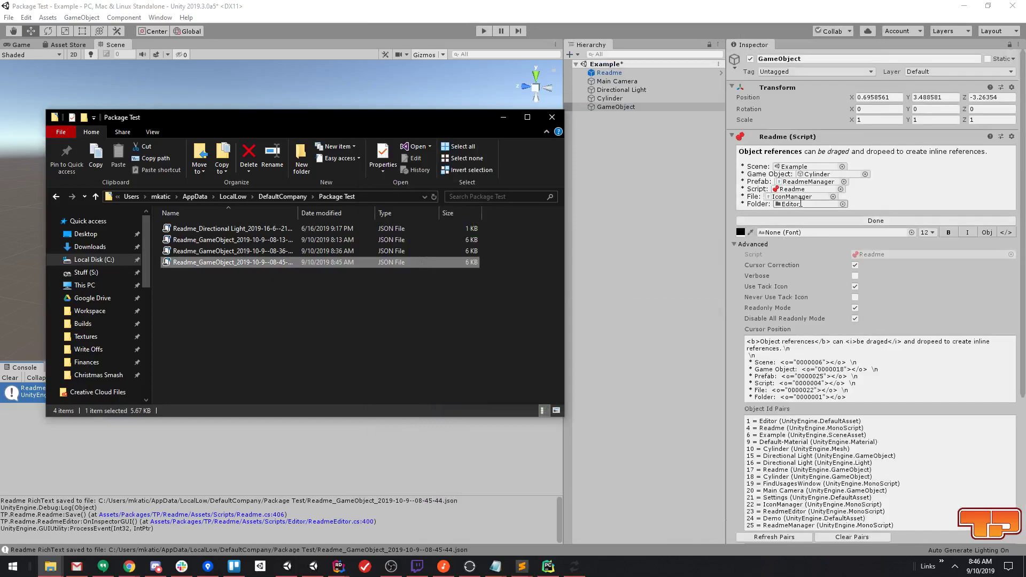
left_click_drag(740, 223, 854, 184)
left_click(854, 186)
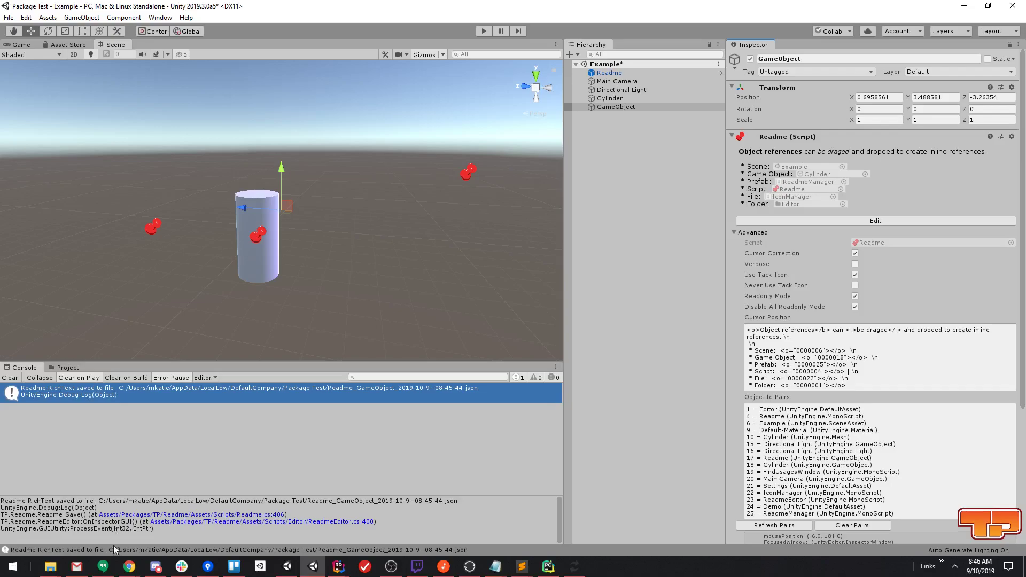
- Minimize Unity and scroll GitHub's TinyPhoenix/Readme Issues page beside the Tiny Phoenix page
left_click(964, 7)
left_click(639, 128)
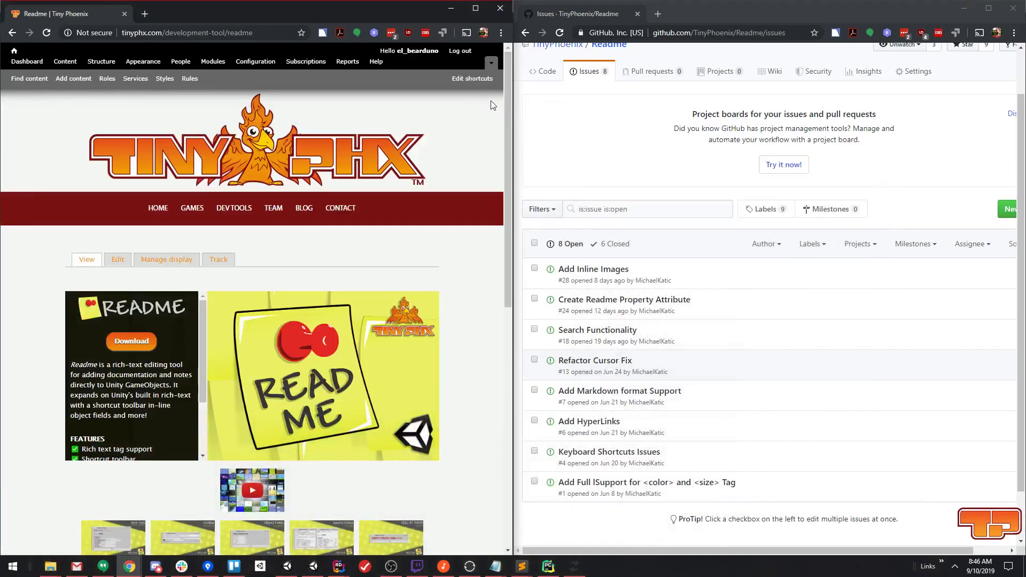
scroll(639, 140, "up", 1)
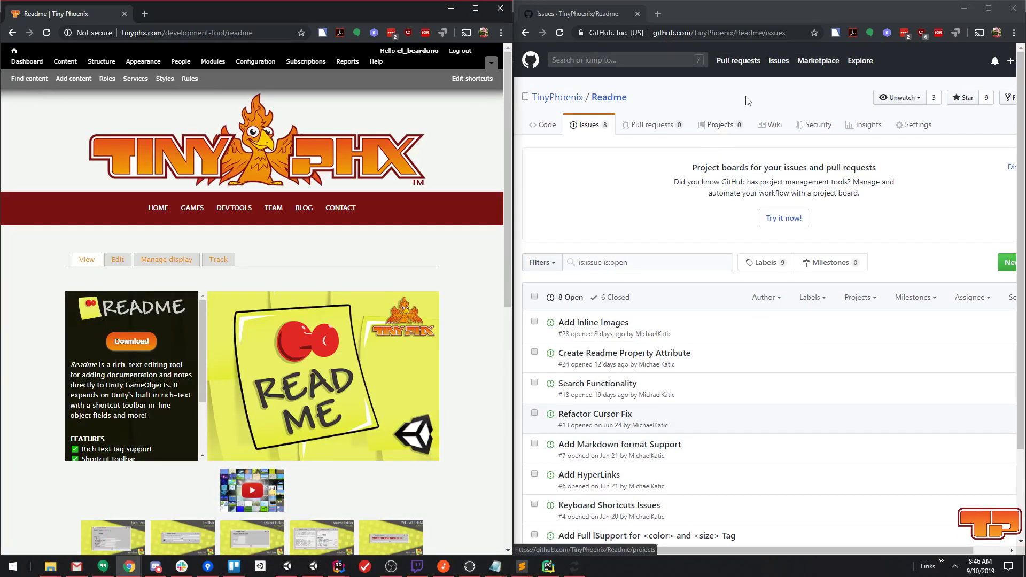
scroll(614, 314, "down", 1)
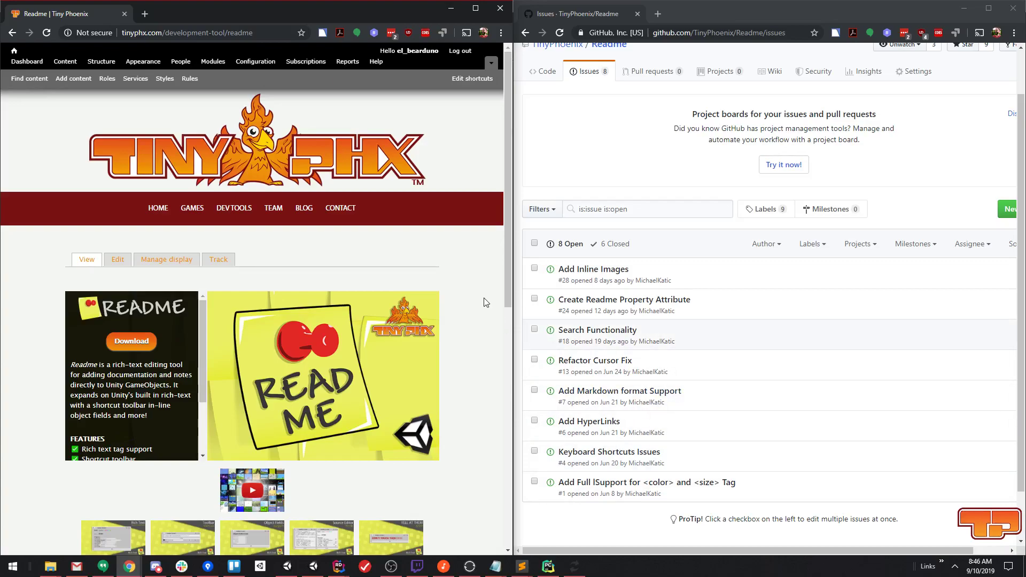
- Scroll the Tiny Phoenix Readme page past the Subscribe form to its Features list and forum link
scroll(484, 301, "down", 2)
scroll(473, 294, "down", 5)
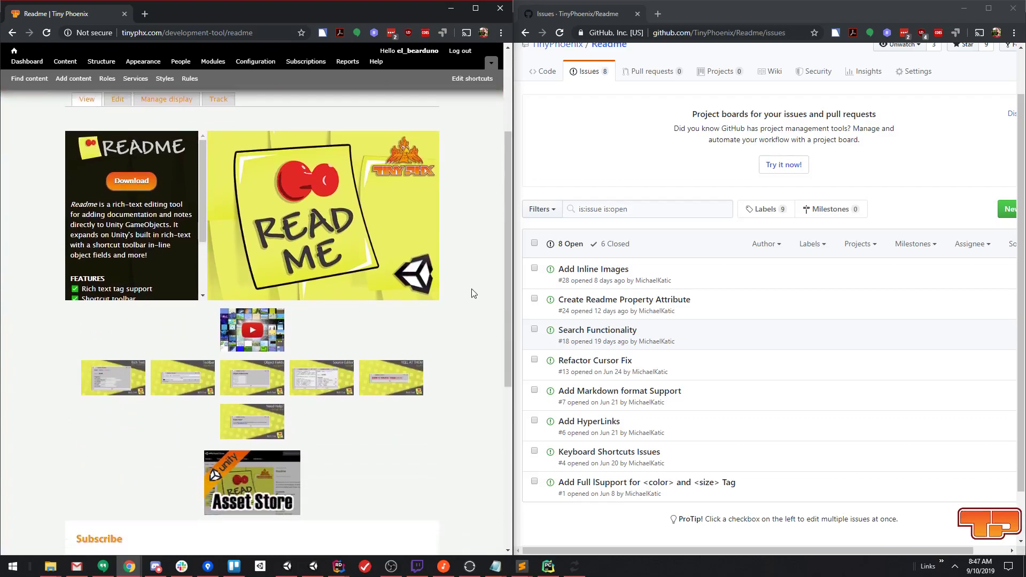
left_click(122, 360)
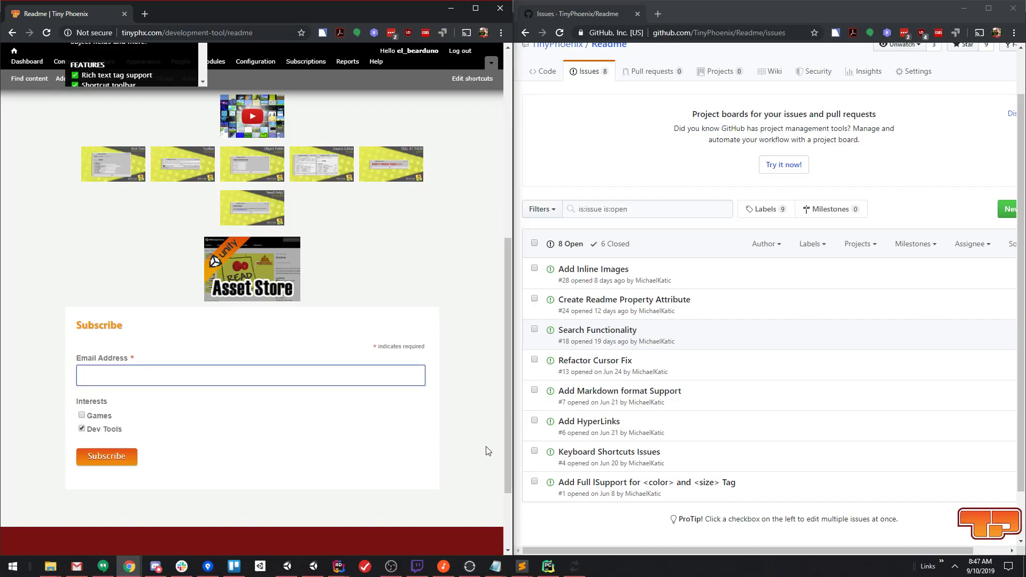
scroll(488, 451, "up", 2)
scroll(488, 451, "up", 4)
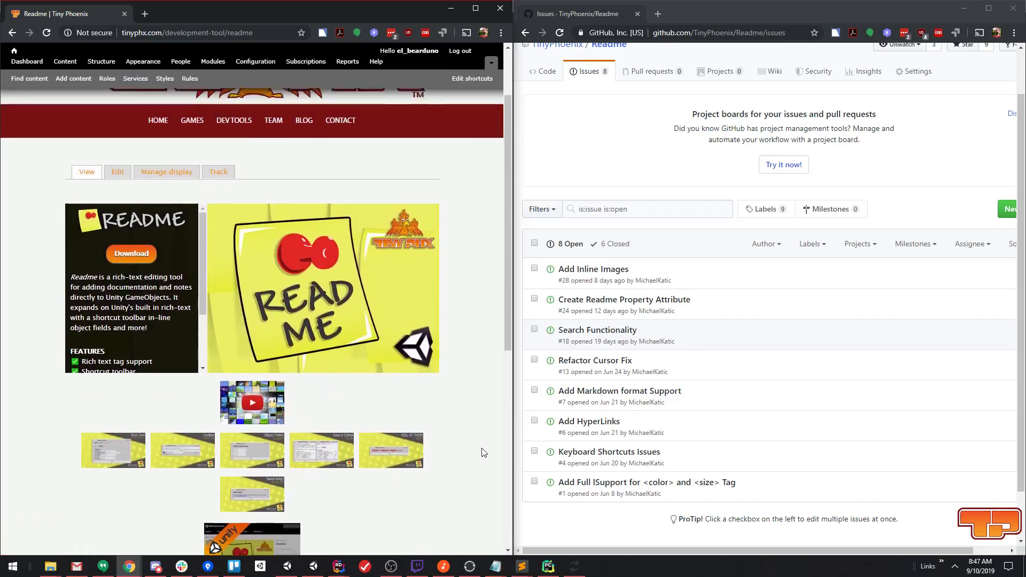
scroll(178, 351, "down", 2)
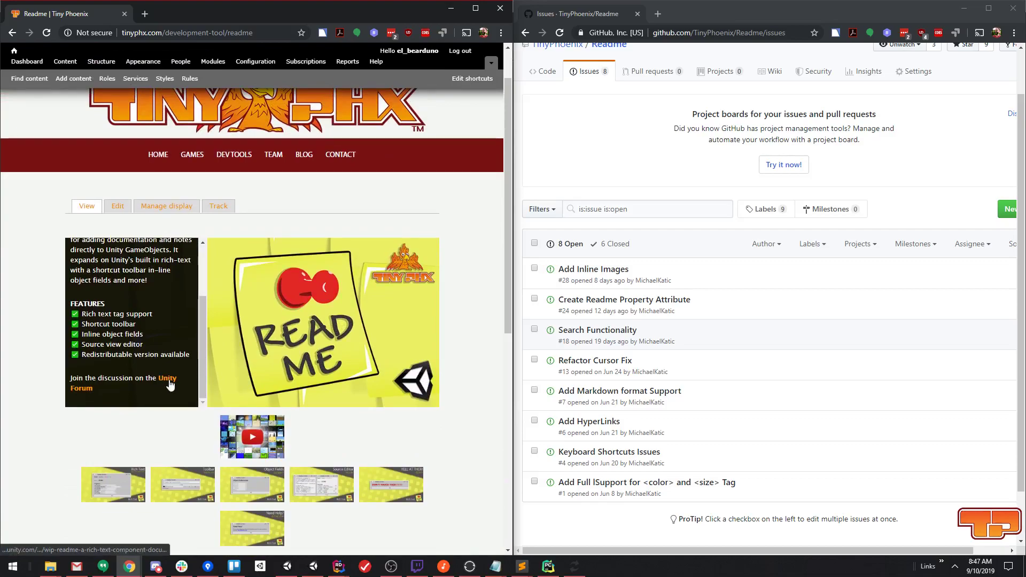